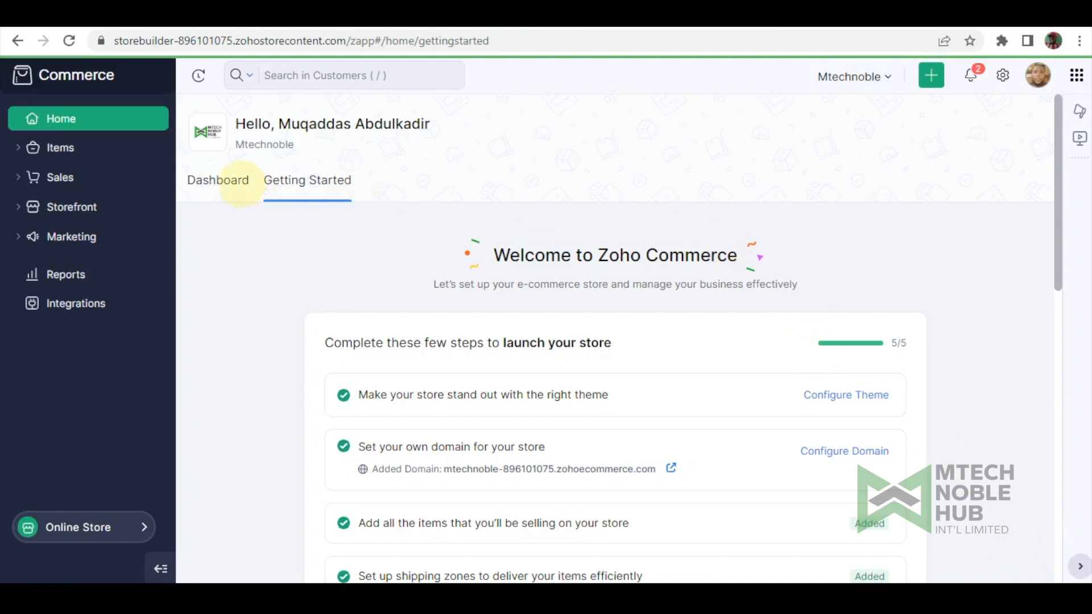
Open the store dashboard and view the list of all Zoho apps, closing it again
{"action": "left_click", "coordinate": [228, 180]}
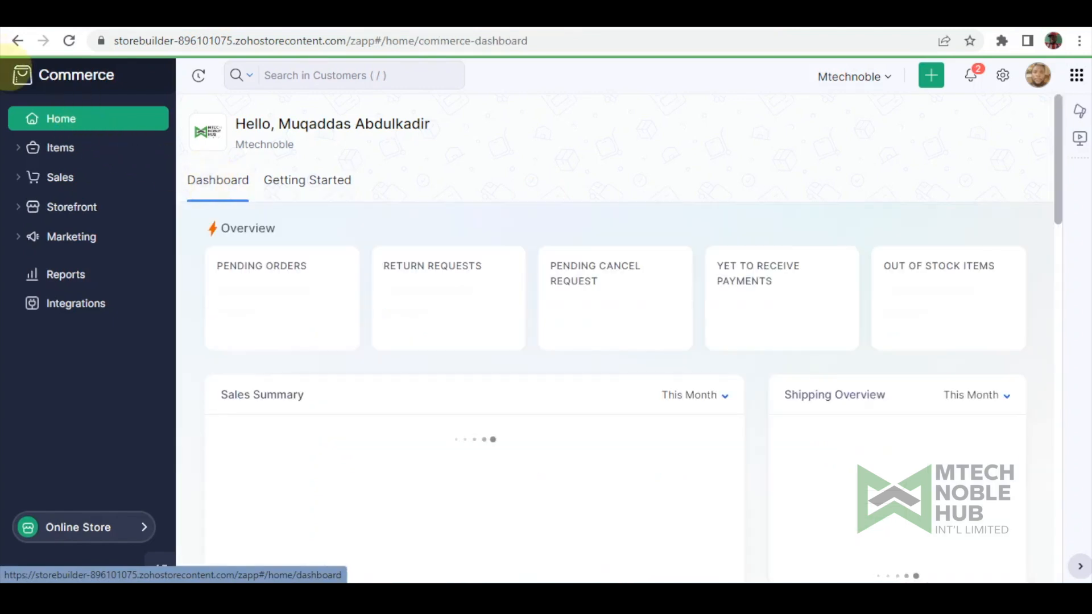
{"action": "left_click", "coordinate": [358, 75]}
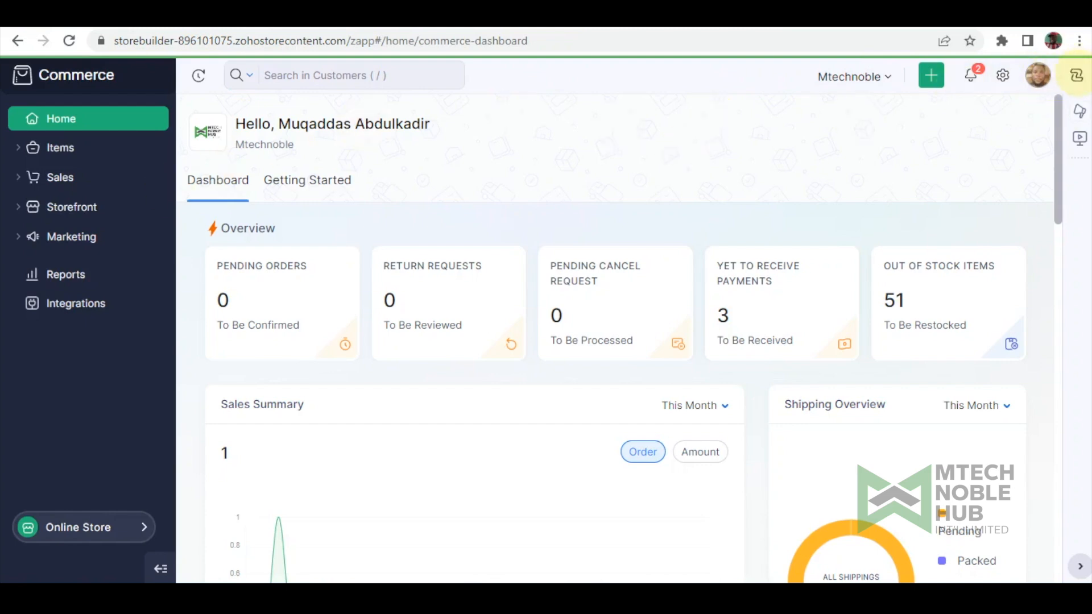
{"action": "left_click", "coordinate": [1077, 75]}
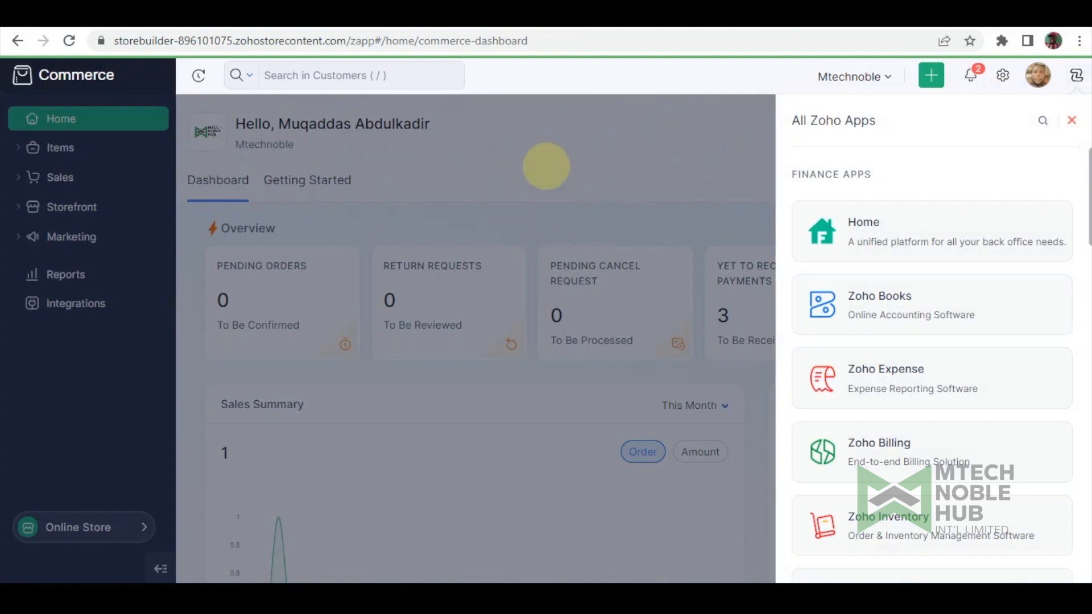
{"action": "left_click", "coordinate": [50, 120]}
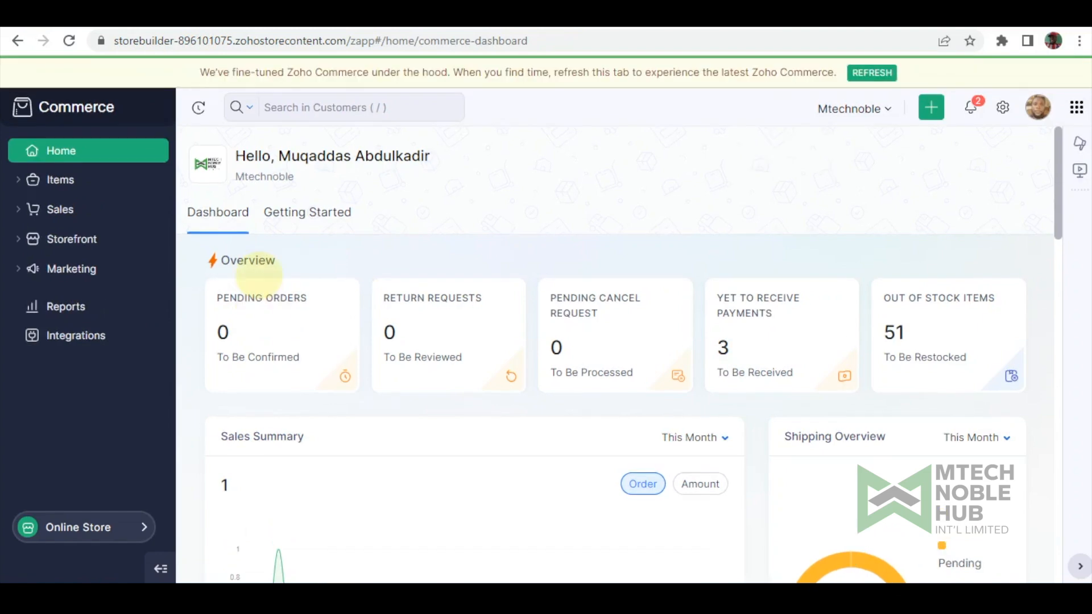
Examine the dashboard's overview cards, sales summary, shipping overview, store visits, top pages by views, top items and top abandoned products
{"action": "scroll", "coordinate": [259, 274], "scroll_direction": "down", "scroll_amount": 2}
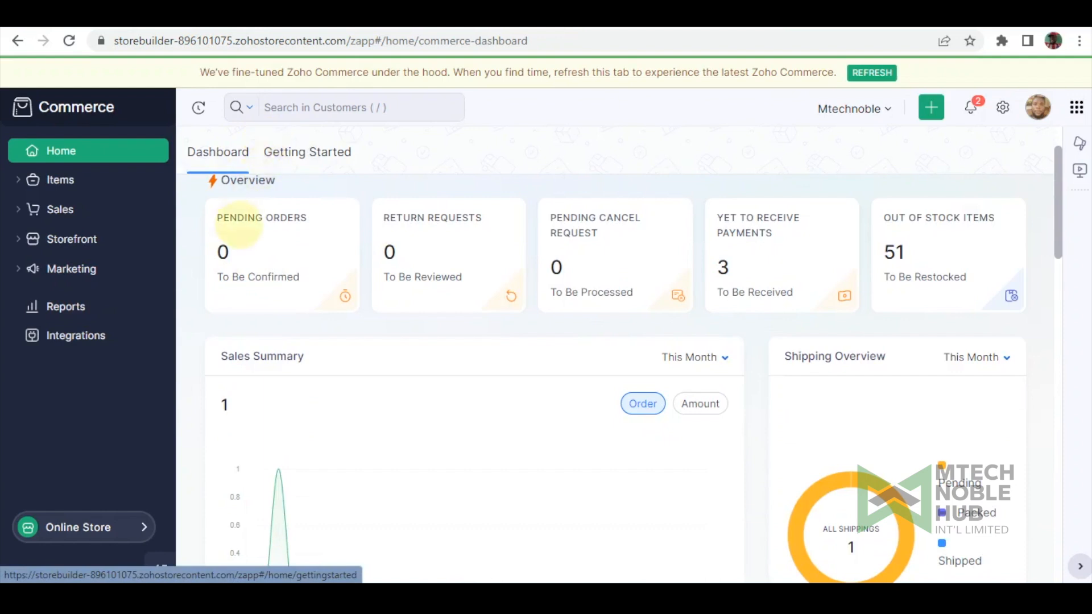
{"action": "scroll", "coordinate": [227, 227], "scroll_direction": "up", "scroll_amount": 2}
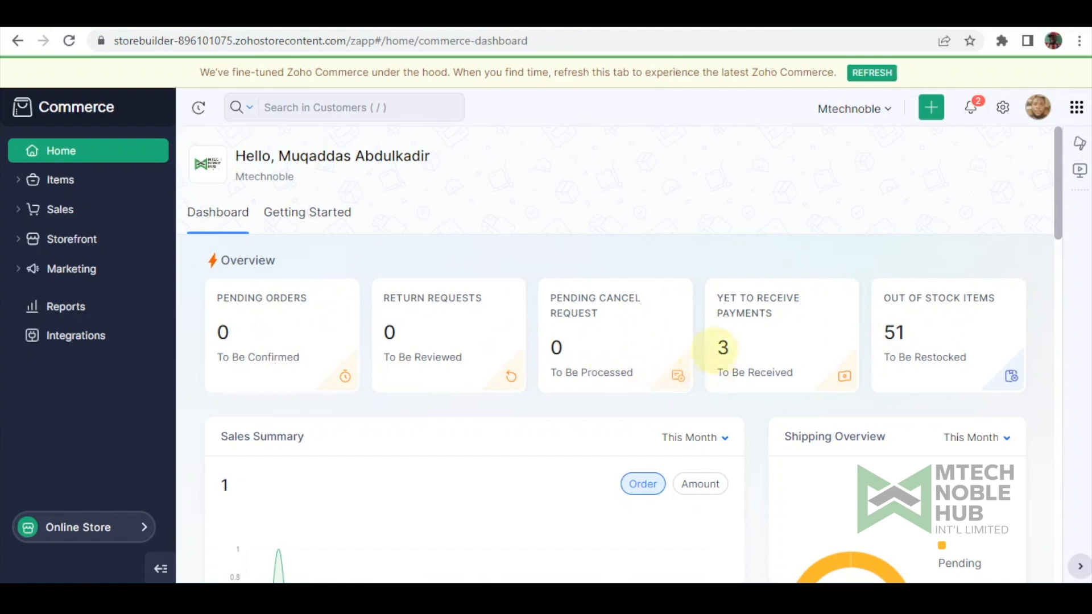
{"action": "scroll", "coordinate": [463, 336], "scroll_direction": "down", "scroll_amount": 2}
{"action": "scroll", "coordinate": [453, 339], "scroll_direction": "down", "scroll_amount": 3}
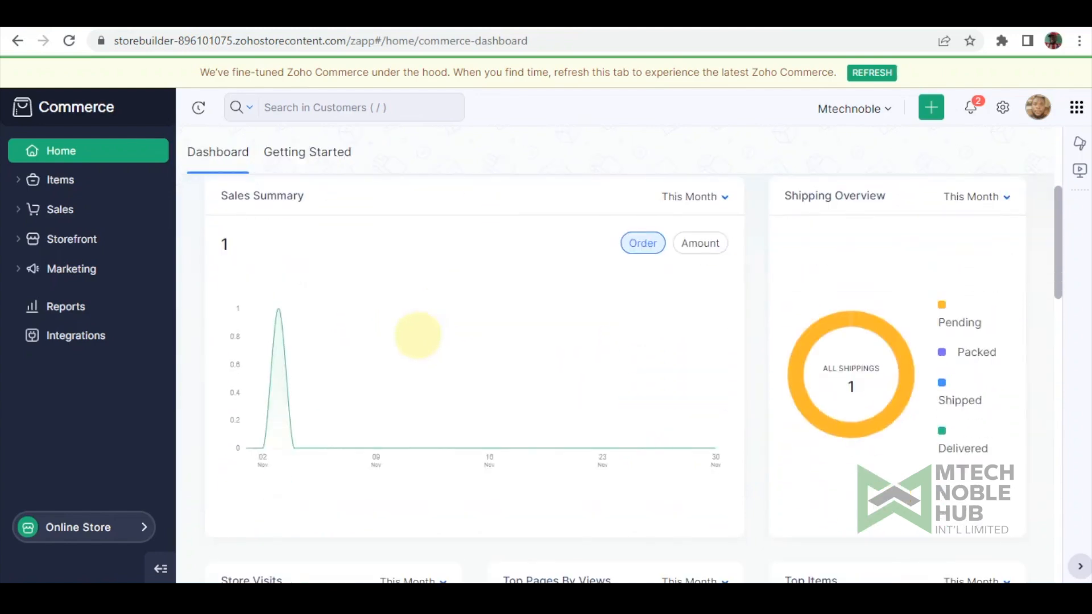
{"action": "scroll", "coordinate": [597, 336], "scroll_direction": "down", "scroll_amount": 3}
{"action": "scroll", "coordinate": [445, 314], "scroll_direction": "down", "scroll_amount": 1}
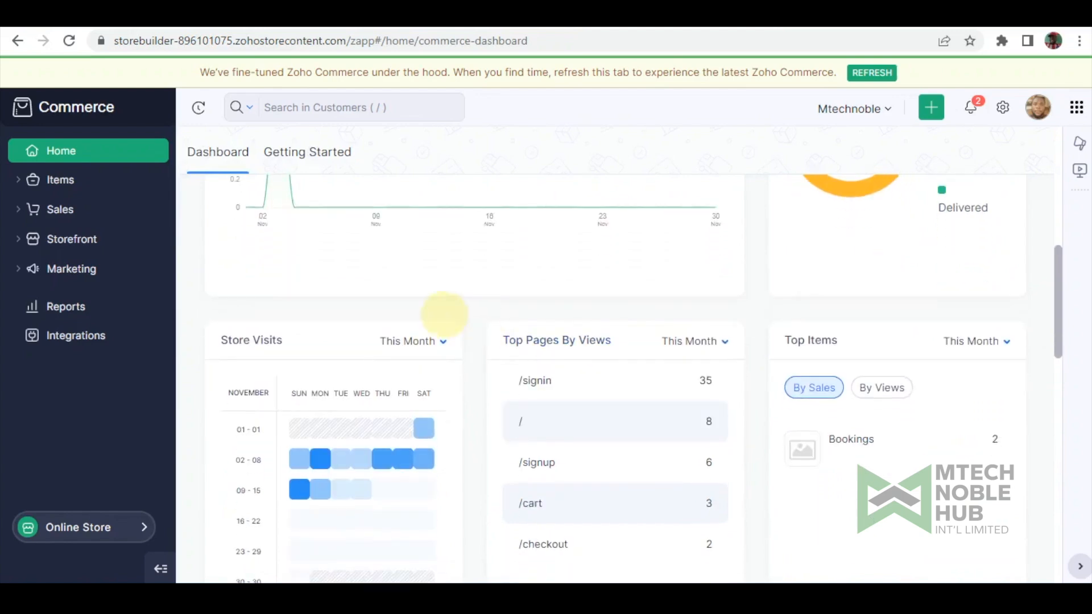
{"action": "scroll", "coordinate": [358, 285], "scroll_direction": "down", "scroll_amount": 2}
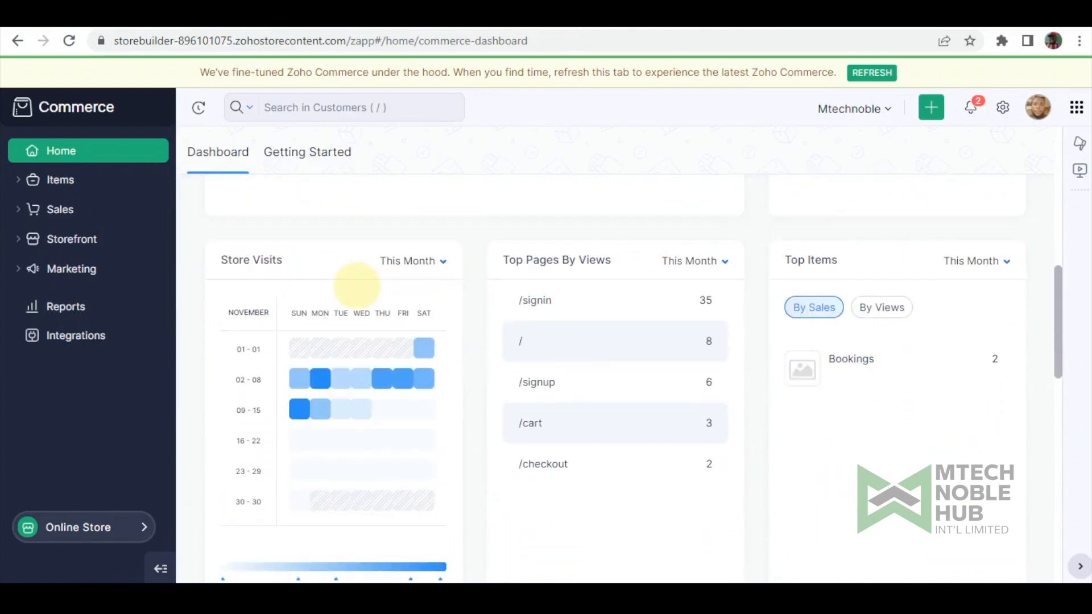
{"action": "scroll", "coordinate": [361, 280], "scroll_direction": "down", "scroll_amount": 1}
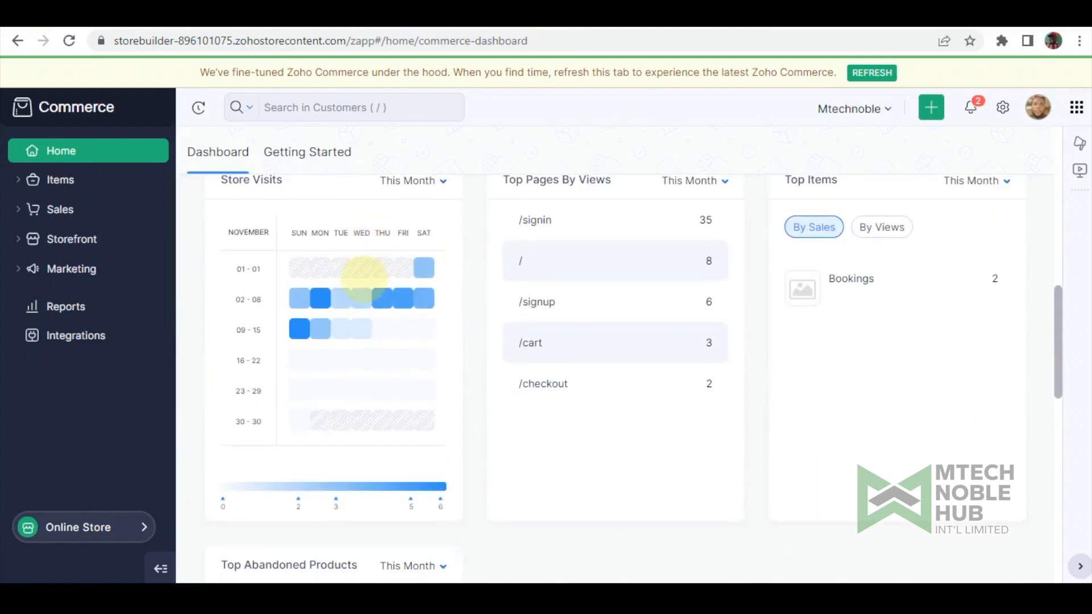
{"action": "scroll", "coordinate": [364, 278], "scroll_direction": "up", "scroll_amount": 1}
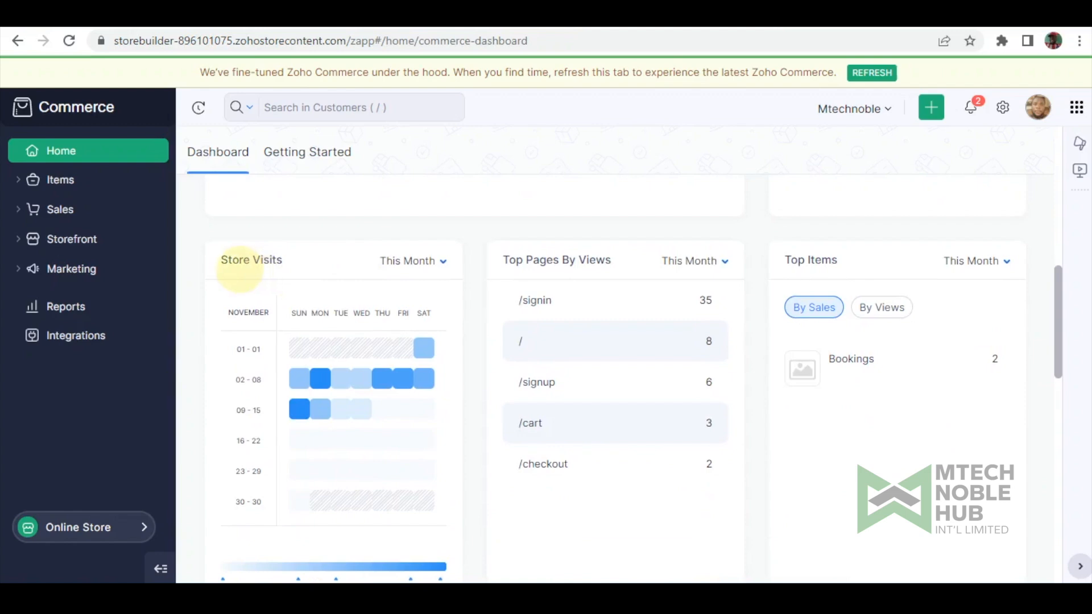
{"action": "mouse_move", "coordinate": [361, 378]}
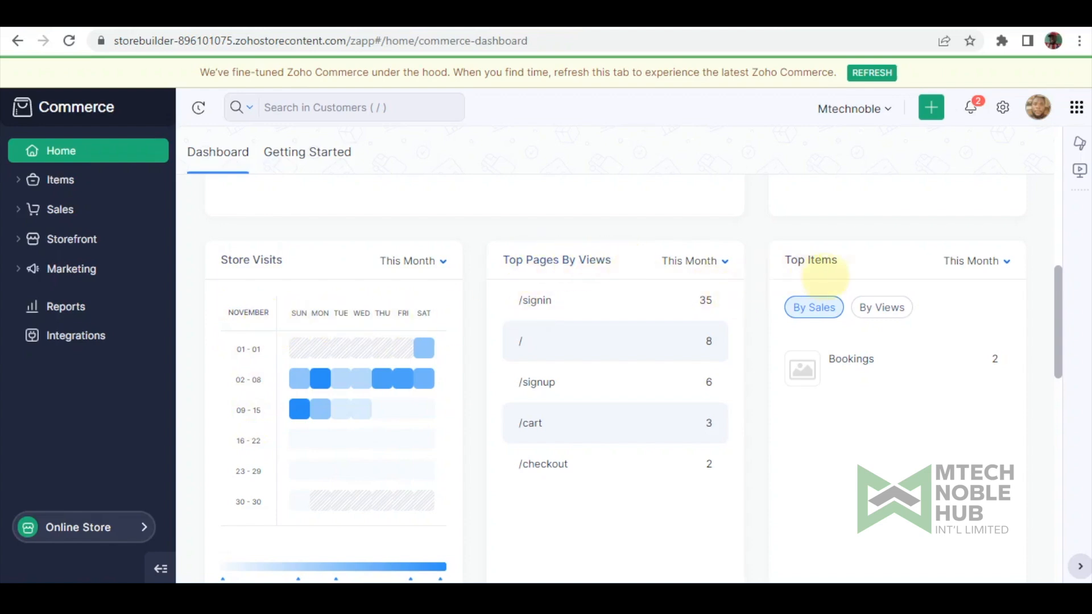
{"action": "scroll", "coordinate": [875, 325], "scroll_direction": "down", "scroll_amount": 1}
{"action": "scroll", "coordinate": [875, 325], "scroll_direction": "down", "scroll_amount": 6}
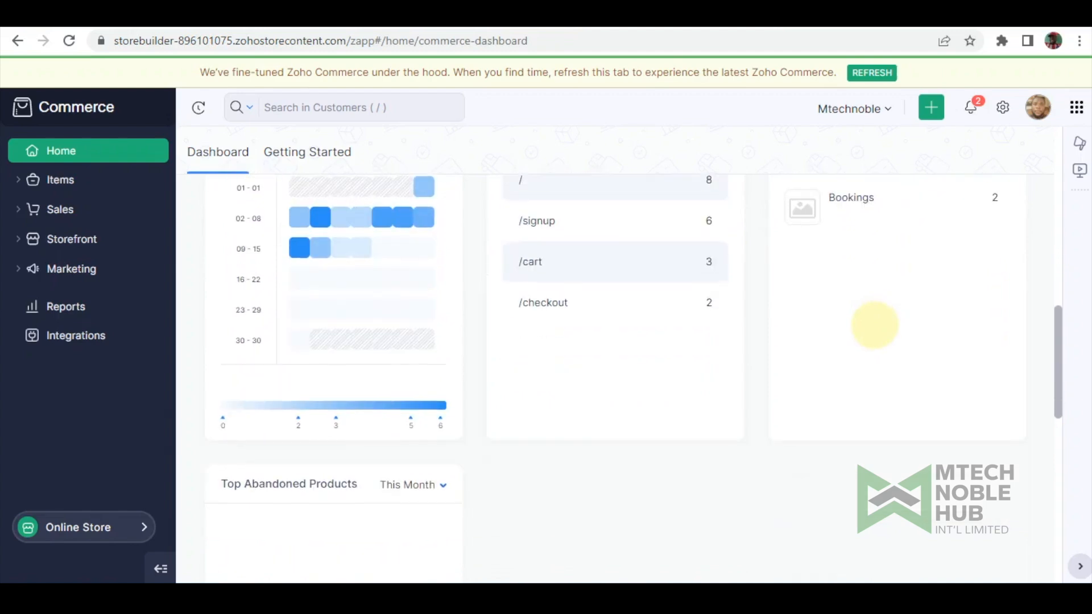
{"action": "scroll", "coordinate": [670, 315], "scroll_direction": "up", "scroll_amount": 8}
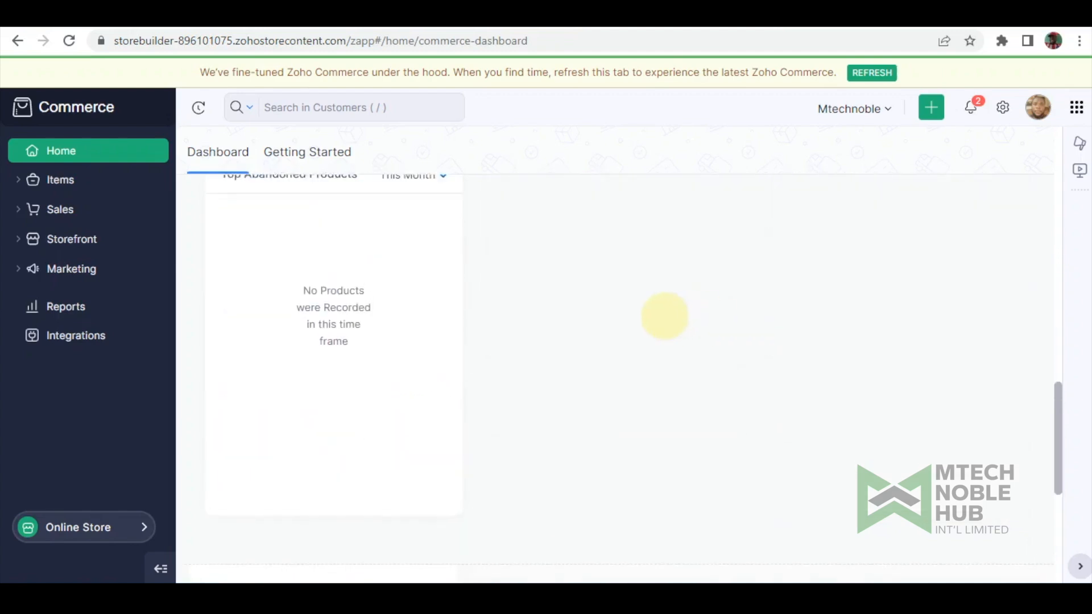
{"action": "scroll", "coordinate": [668, 316], "scroll_direction": "up", "scroll_amount": 2}
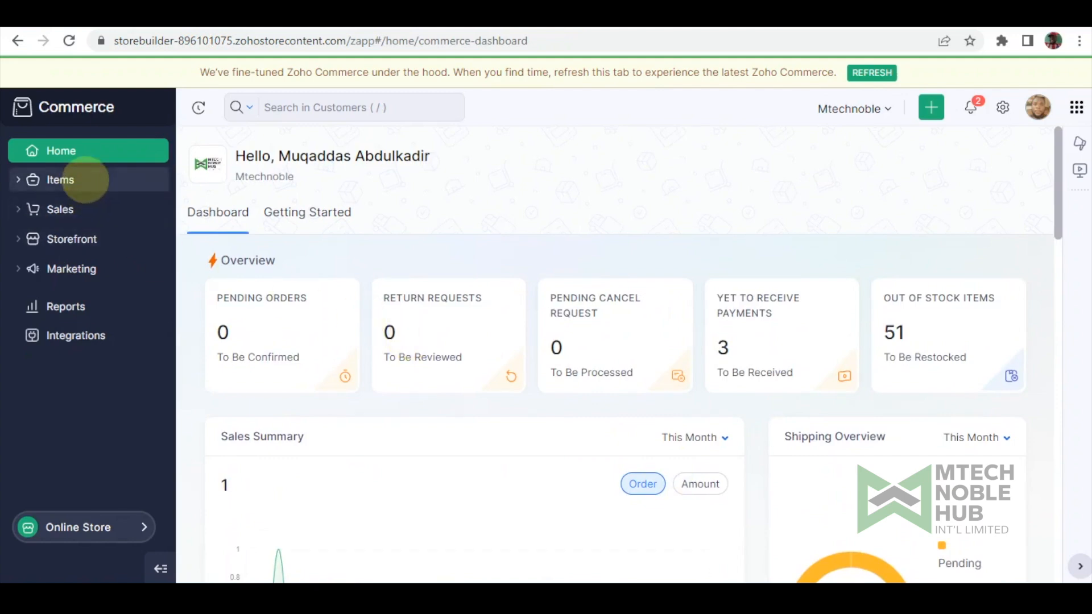
Open a blank new item form from the items list and dismiss the opening stock notice
{"action": "left_click", "coordinate": [85, 180]}
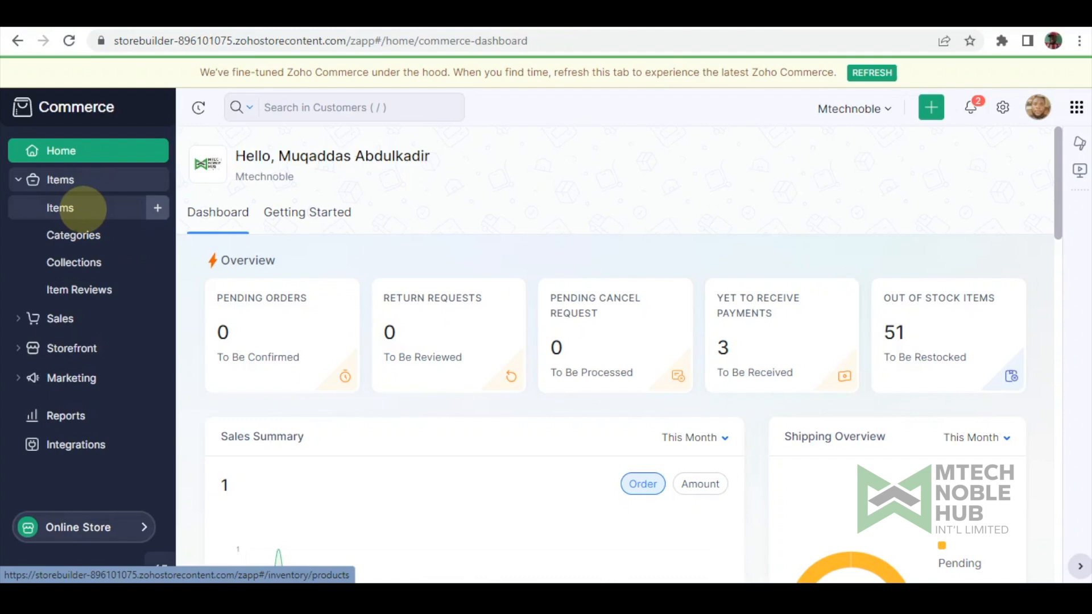
{"action": "left_click", "coordinate": [85, 210]}
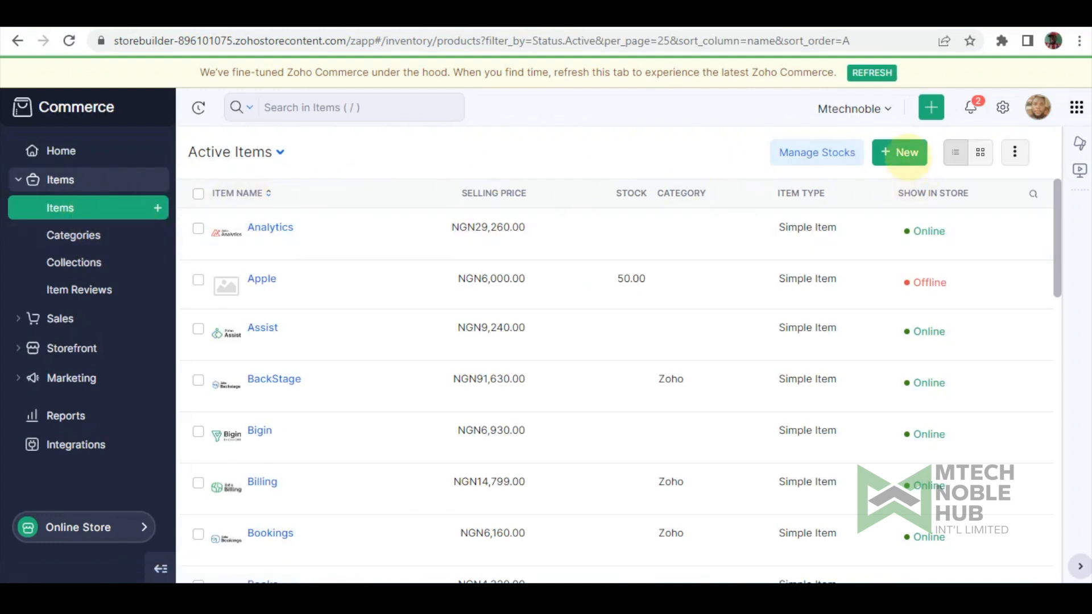
{"action": "left_click", "coordinate": [906, 152]}
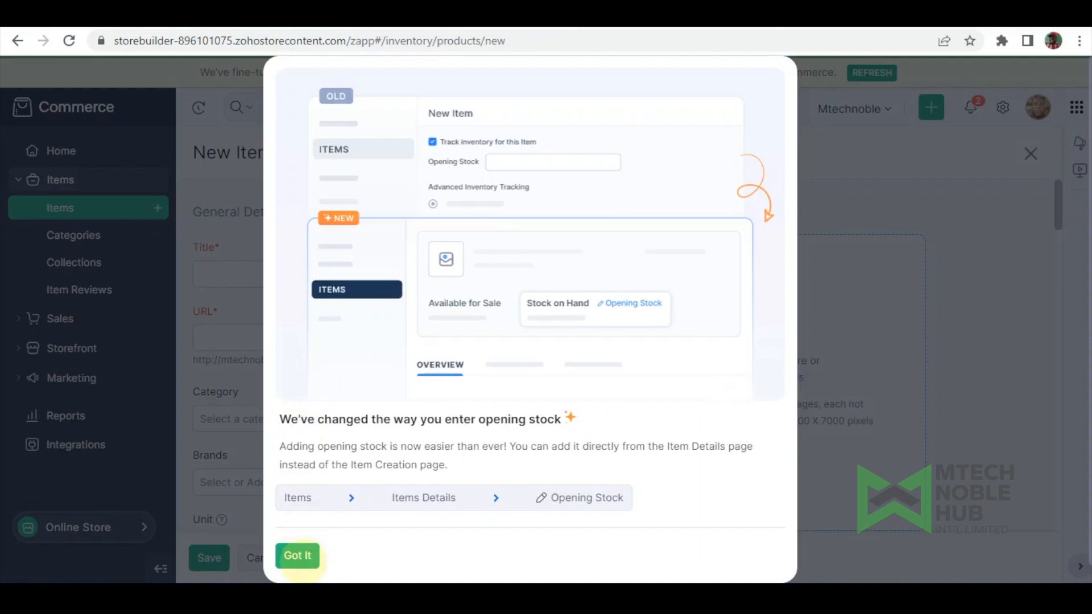
{"action": "left_click", "coordinate": [297, 557]}
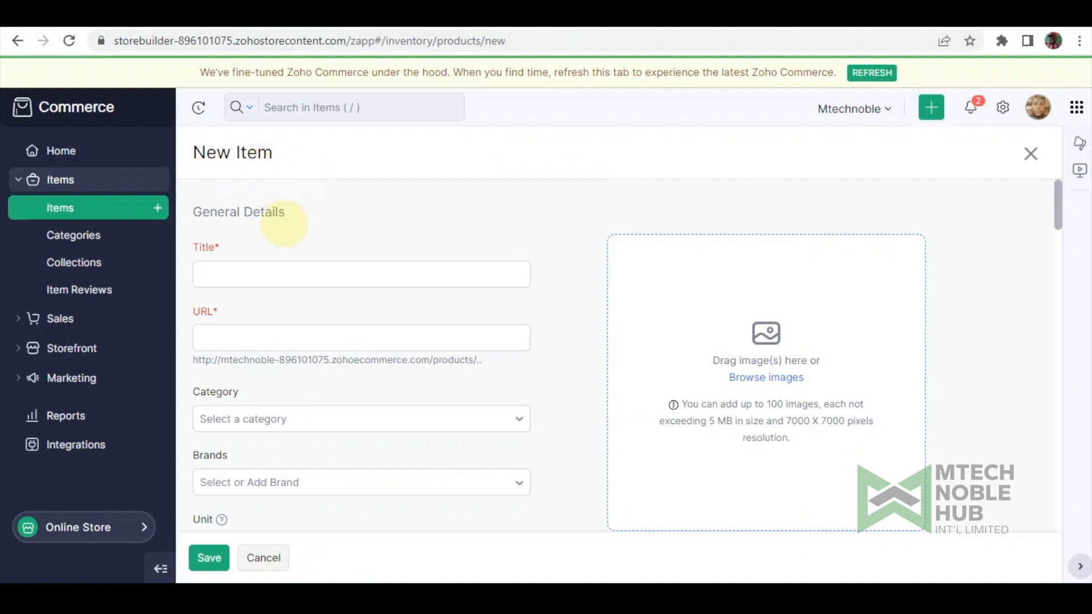
Examine the new item's general details fields, including title, URL, the available categories, brands and unit
{"action": "scroll", "coordinate": [272, 232], "scroll_direction": "down", "scroll_amount": 1}
{"action": "left_click", "coordinate": [288, 202]}
{"action": "left_click", "coordinate": [215, 253]}
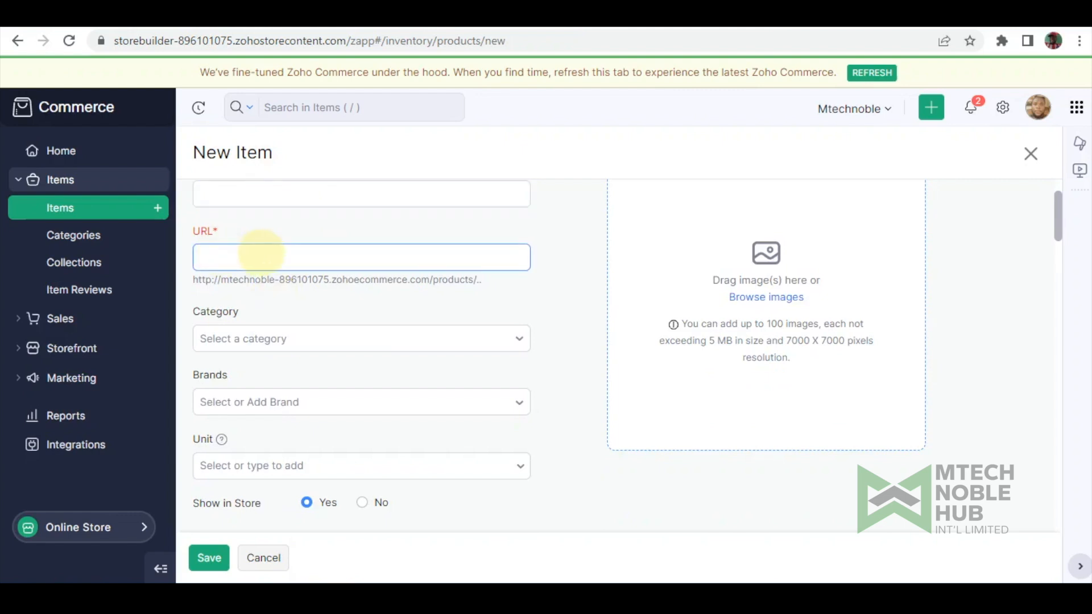
{"action": "scroll", "coordinate": [244, 249], "scroll_direction": "up", "scroll_amount": 1}
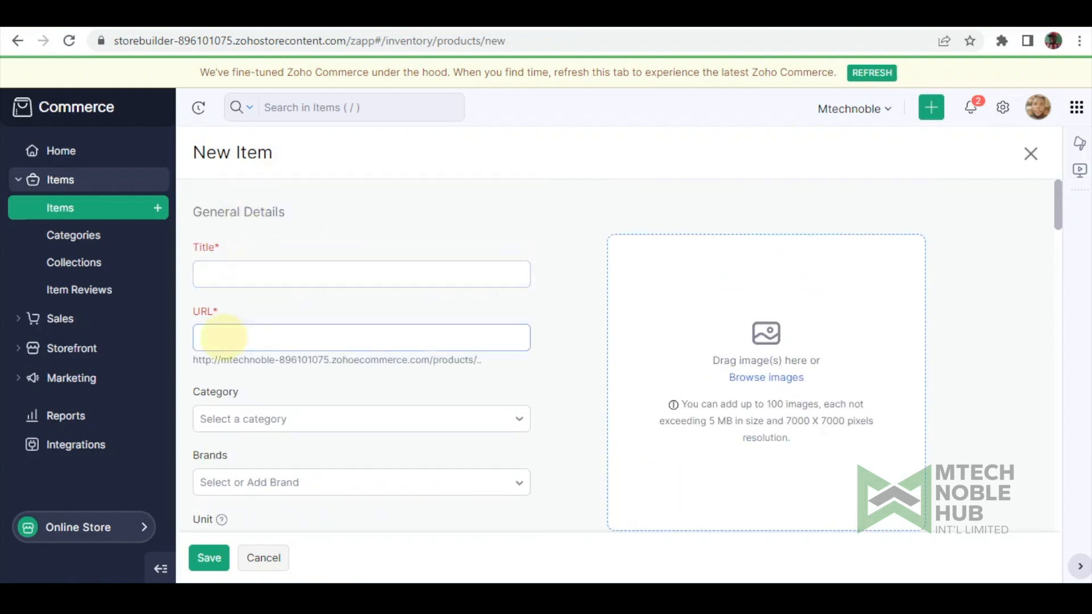
{"action": "scroll", "coordinate": [222, 338], "scroll_direction": "down", "scroll_amount": 1}
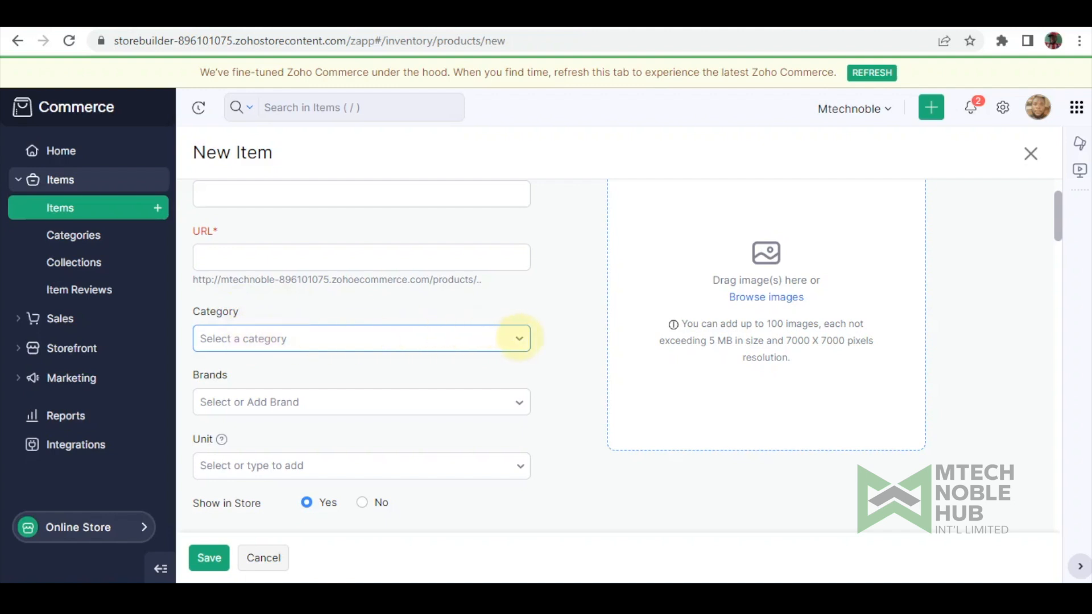
{"action": "left_click", "coordinate": [514, 339]}
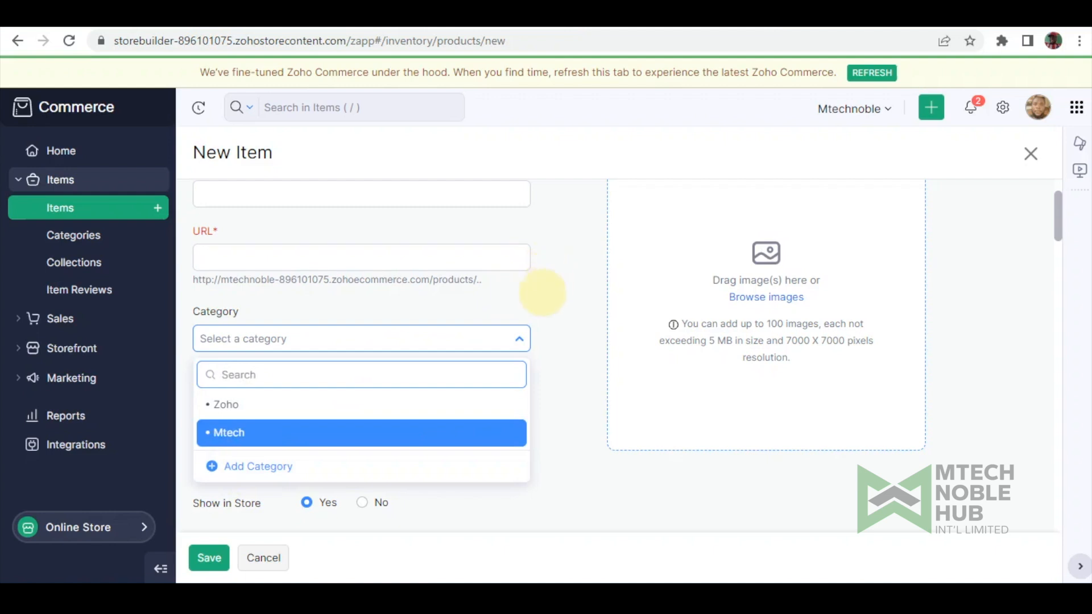
{"action": "scroll", "coordinate": [384, 383], "scroll_direction": "down", "scroll_amount": 2}
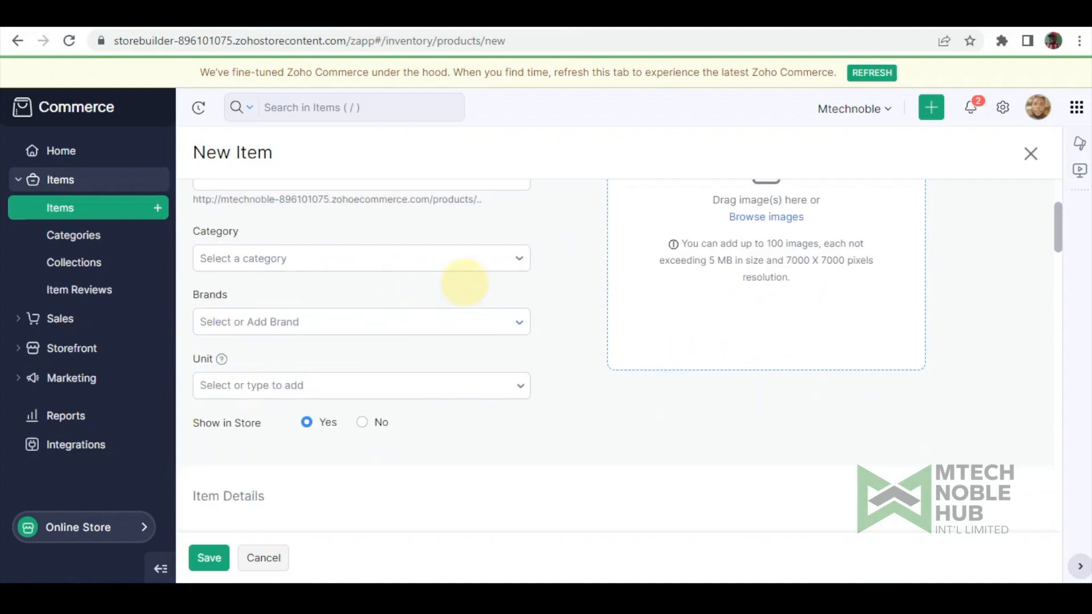
{"action": "scroll", "coordinate": [427, 299], "scroll_direction": "up", "scroll_amount": 2}
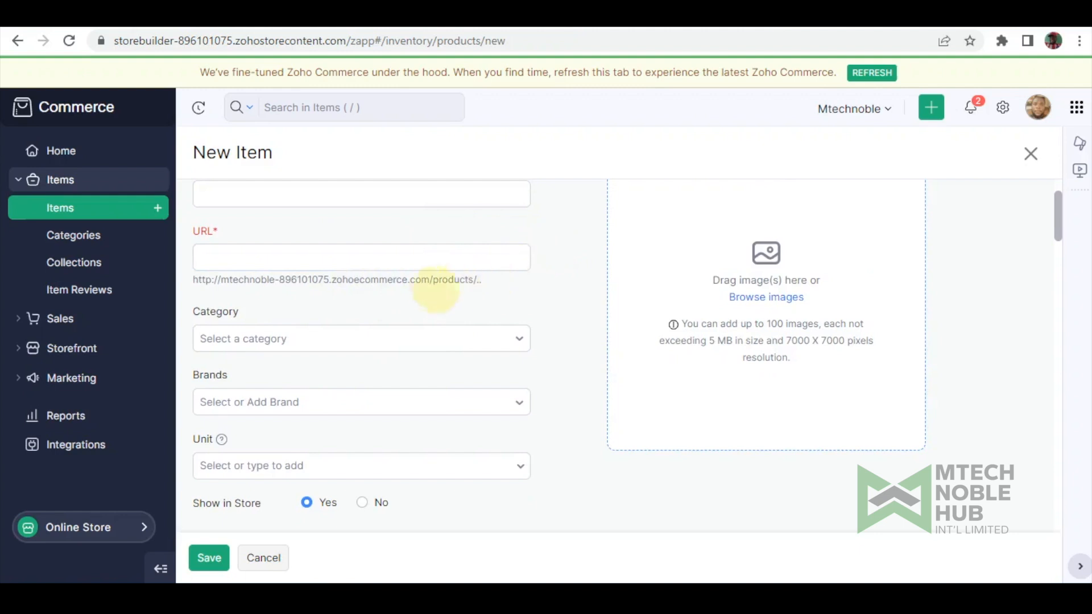
{"action": "scroll", "coordinate": [342, 293], "scroll_direction": "down", "scroll_amount": 2}
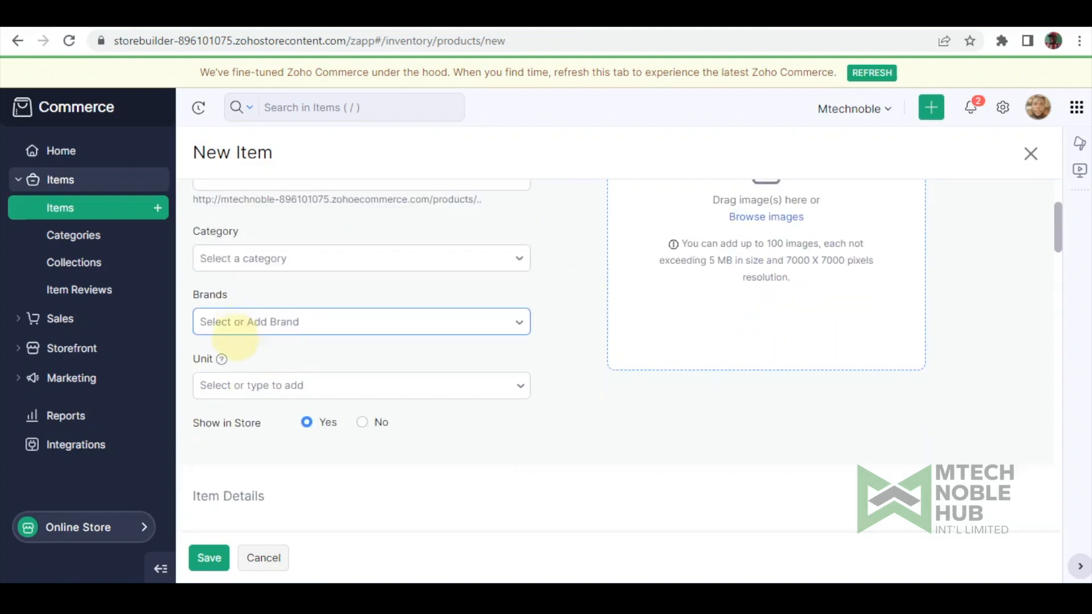
Review the remaining new item sections, from pricing and inventory tracking through returns, storefront tags and descriptions to specifications and SEO details
{"action": "scroll", "coordinate": [292, 348], "scroll_direction": "down", "scroll_amount": 4}
{"action": "scroll", "coordinate": [307, 341], "scroll_direction": "down", "scroll_amount": 2}
{"action": "scroll", "coordinate": [311, 341], "scroll_direction": "down", "scroll_amount": 15}
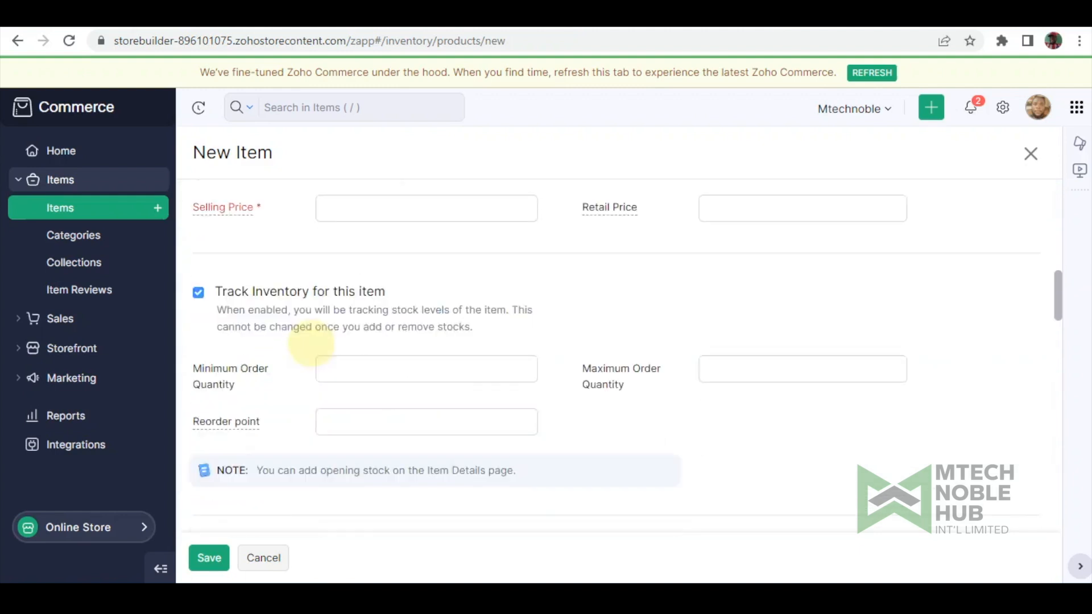
{"action": "scroll", "coordinate": [317, 347], "scroll_direction": "down", "scroll_amount": 7}
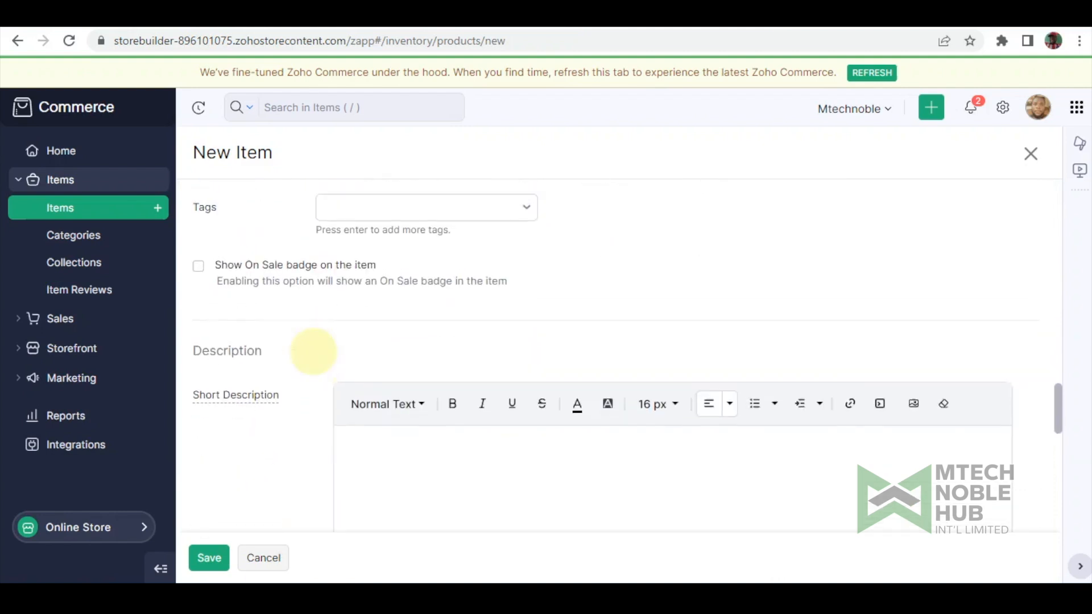
{"action": "scroll", "coordinate": [313, 351], "scroll_direction": "up", "scroll_amount": 5}
{"action": "scroll", "coordinate": [317, 348], "scroll_direction": "down", "scroll_amount": 10}
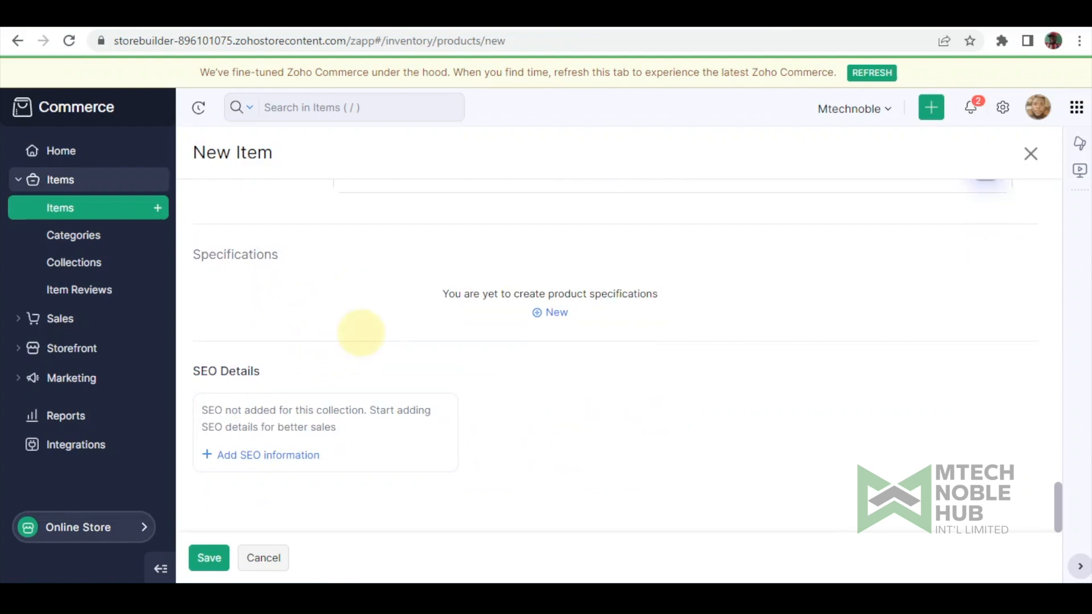
{"action": "scroll", "coordinate": [360, 330], "scroll_direction": "up", "scroll_amount": 10}
{"action": "scroll", "coordinate": [374, 325], "scroll_direction": "up", "scroll_amount": 15}
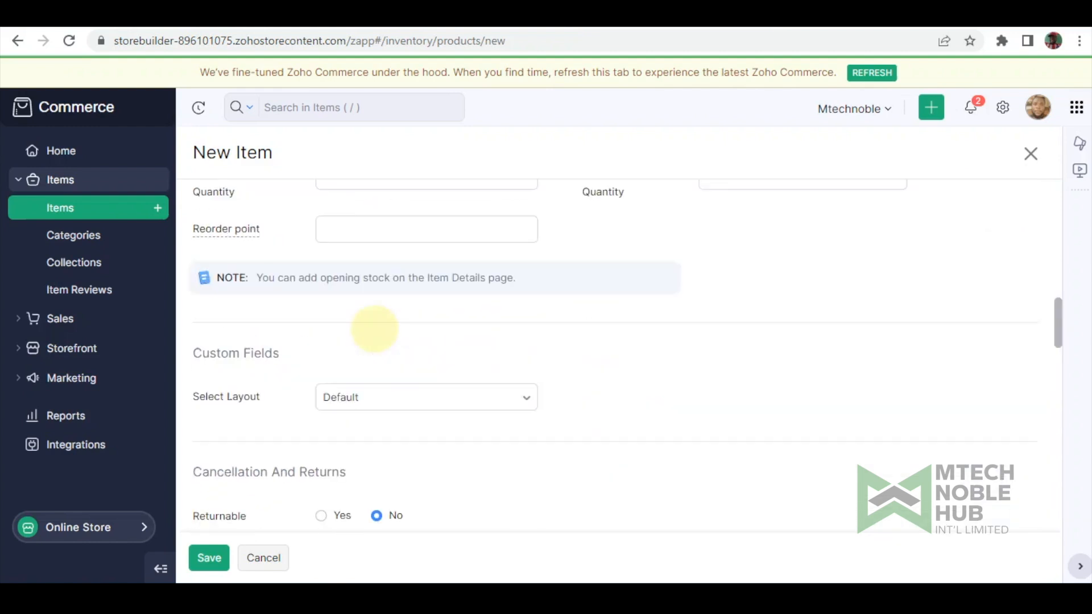
{"action": "scroll", "coordinate": [374, 326], "scroll_direction": "up", "scroll_amount": 5}
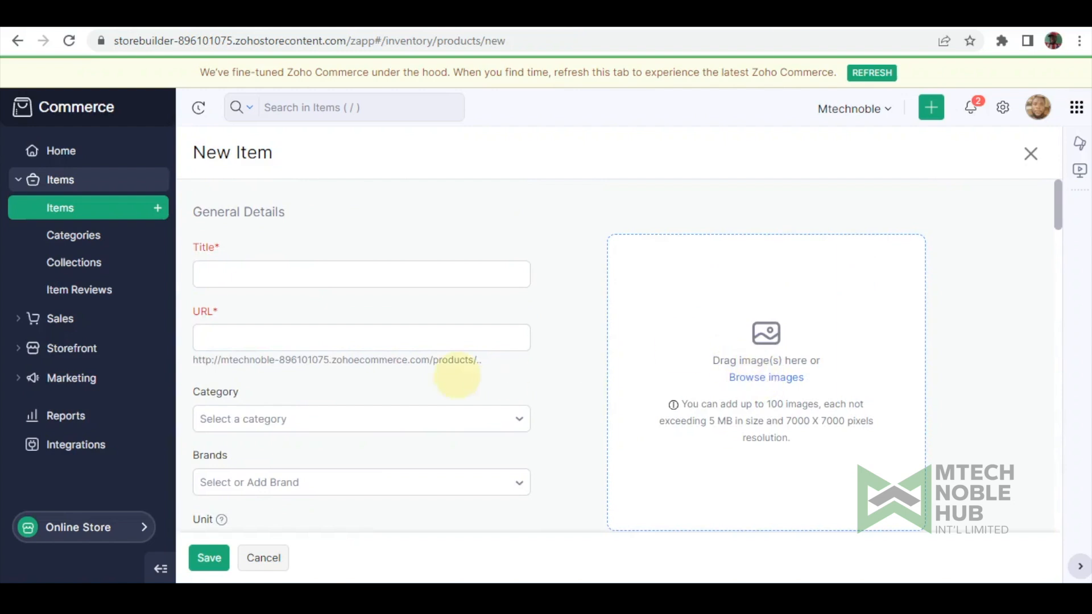
{"action": "scroll", "coordinate": [451, 370], "scroll_direction": "down", "scroll_amount": 15}
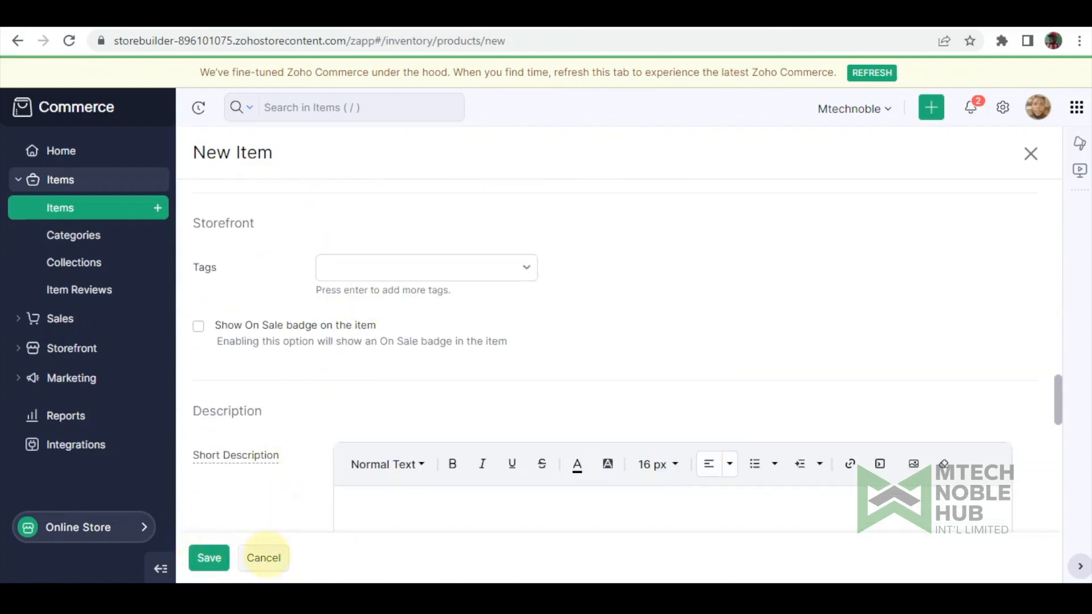
Leave the new item form, discarding its changes, and browse the list of active items
{"action": "left_click", "coordinate": [154, 212]}
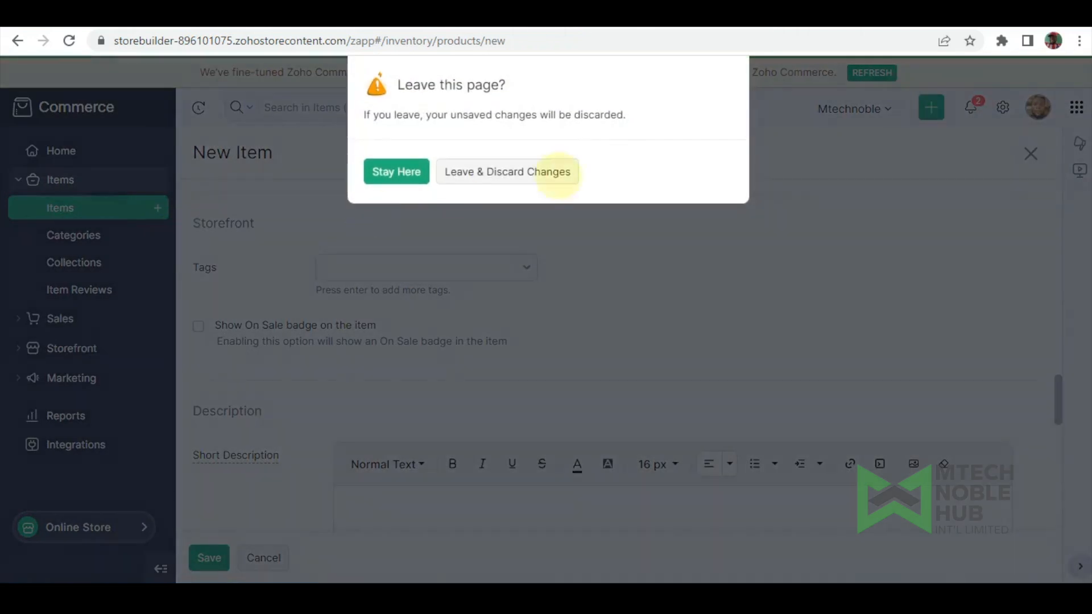
{"action": "left_click", "coordinate": [515, 171]}
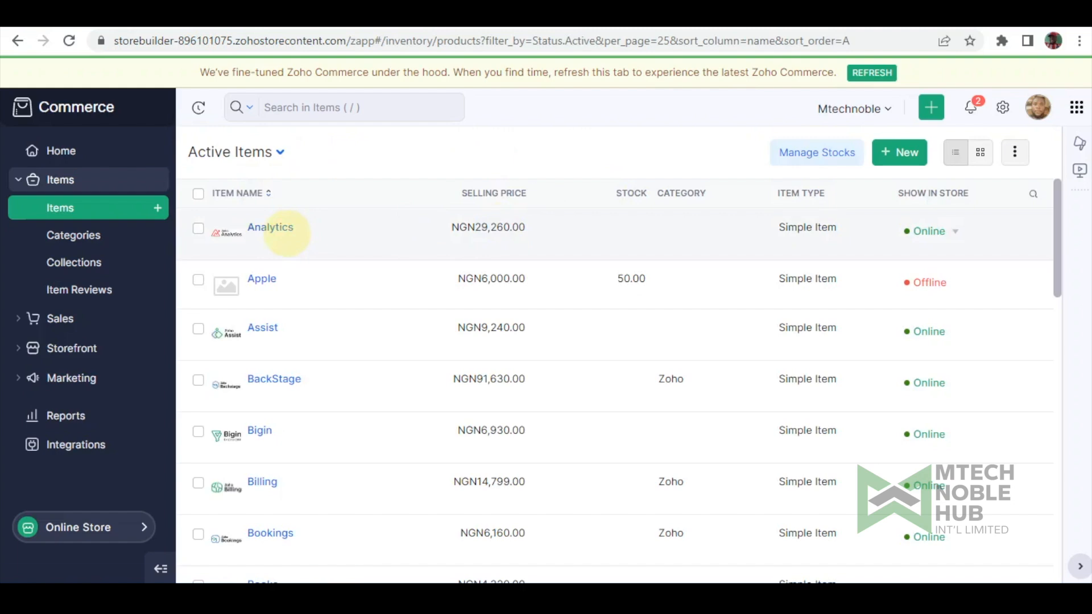
{"action": "scroll", "coordinate": [287, 233], "scroll_direction": "down", "scroll_amount": 10}
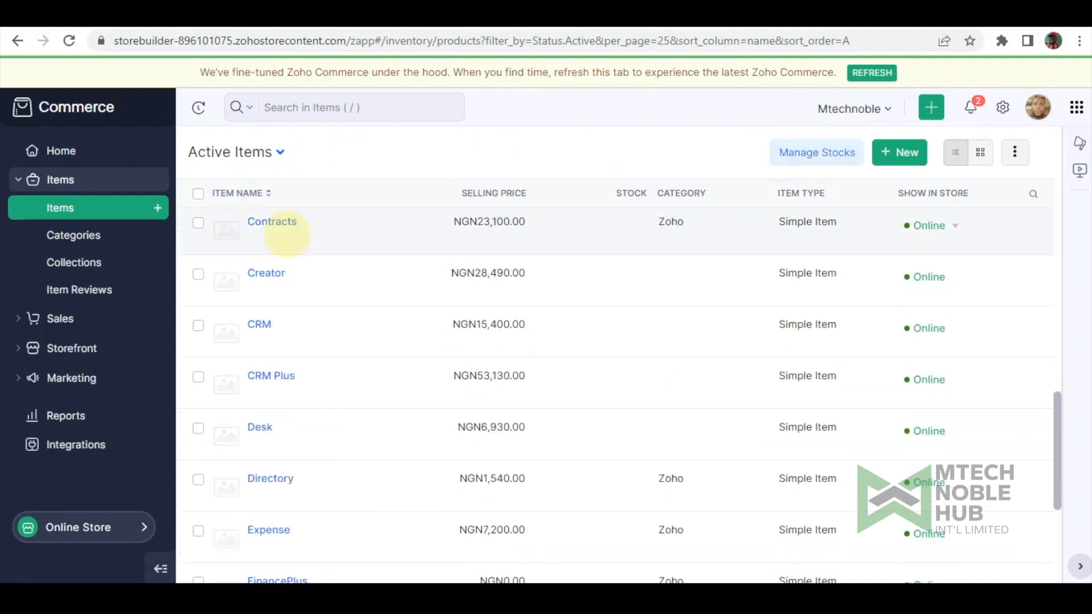
Look back through the active items list to its first entries
{"action": "scroll", "coordinate": [287, 234], "scroll_direction": "up", "scroll_amount": 7}
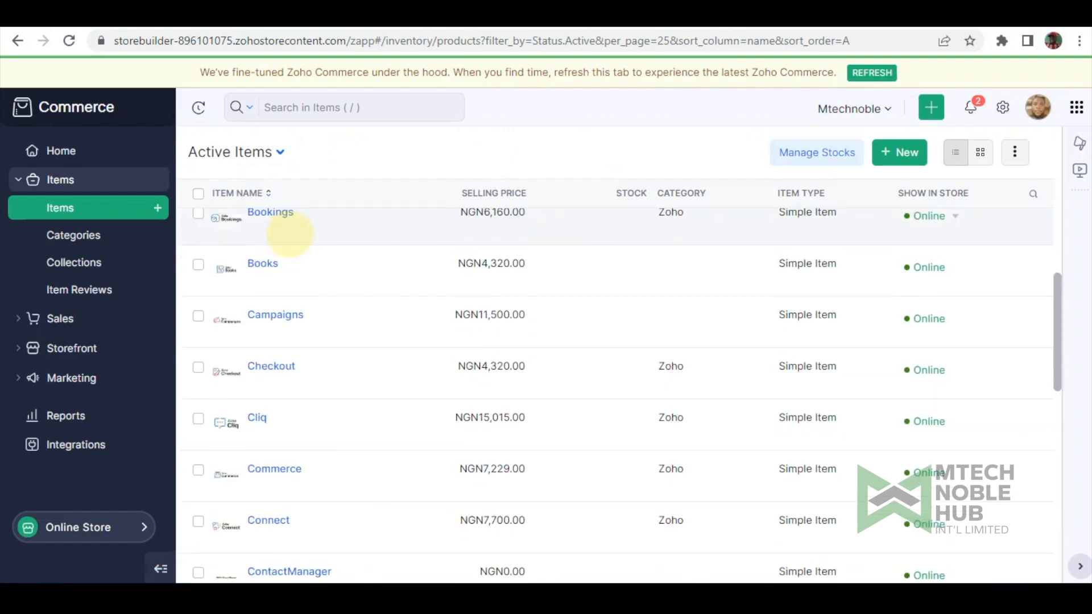
{"action": "scroll", "coordinate": [290, 233], "scroll_direction": "up", "scroll_amount": 5}
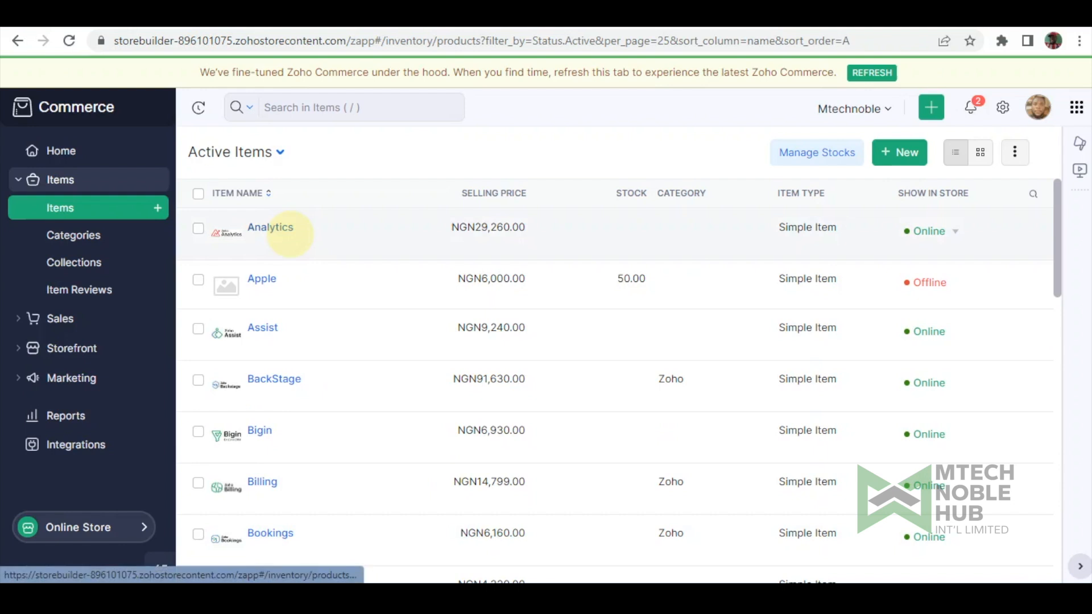
{"action": "scroll", "coordinate": [293, 233], "scroll_direction": "down", "scroll_amount": 2}
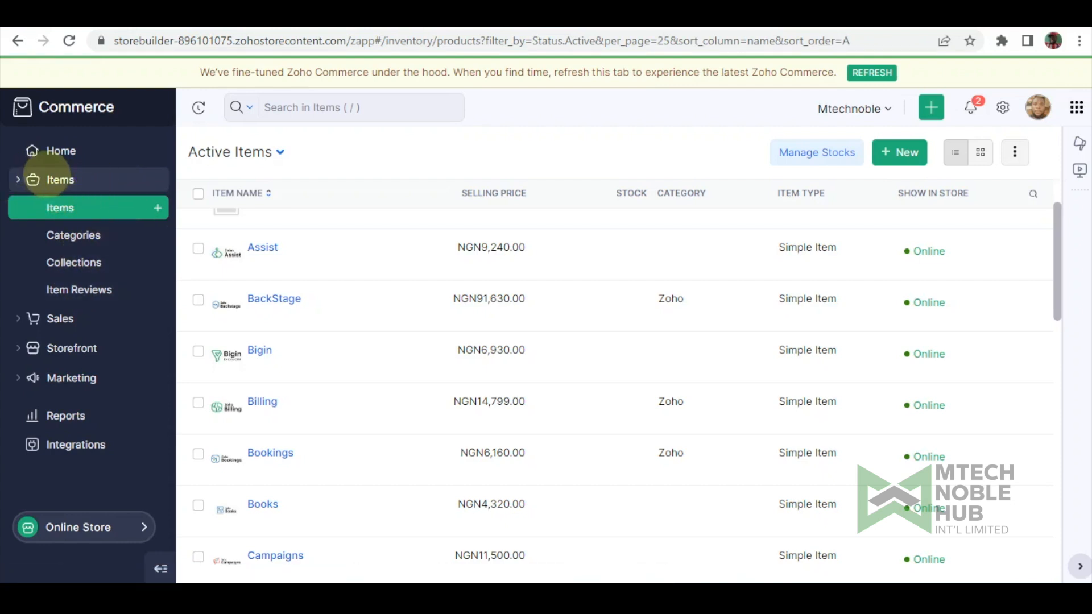
Collapse the Items group and view the entries of the Sales group, including orders, returns, carts and customers
{"action": "left_click", "coordinate": [29, 178]}
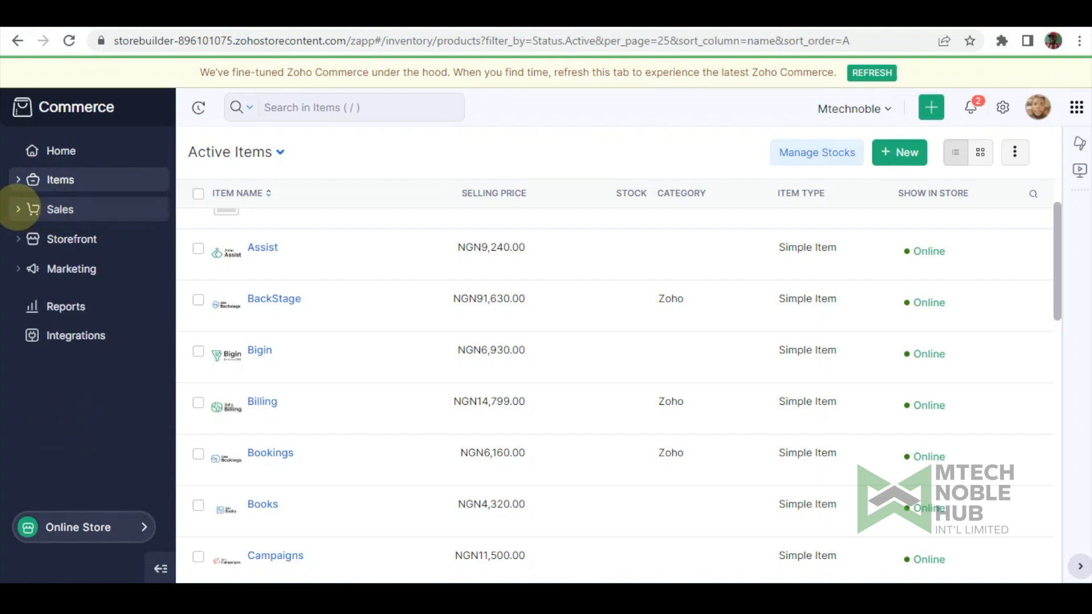
{"action": "left_click", "coordinate": [19, 210]}
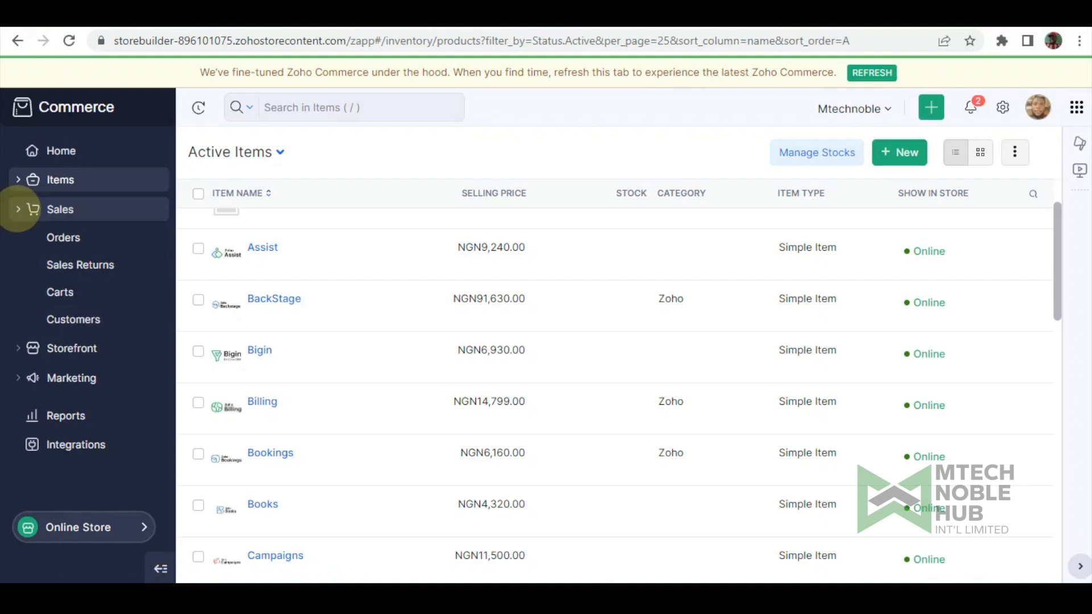
{"action": "left_click", "coordinate": [18, 210]}
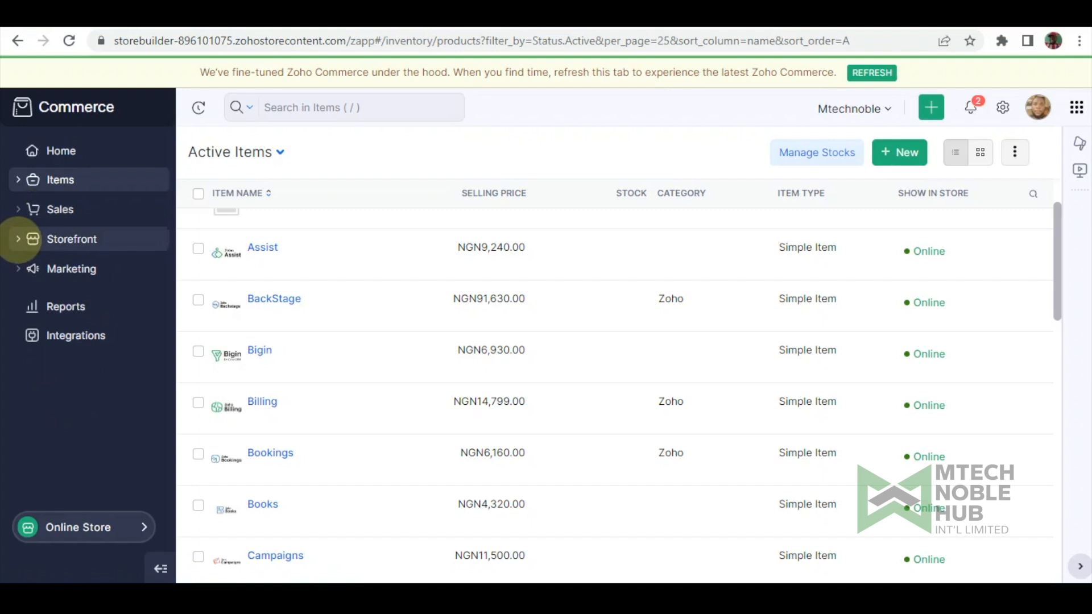
Expand the Storefront group and open the Storefront overview down to the store's customize and visit options
{"action": "left_click", "coordinate": [20, 239]}
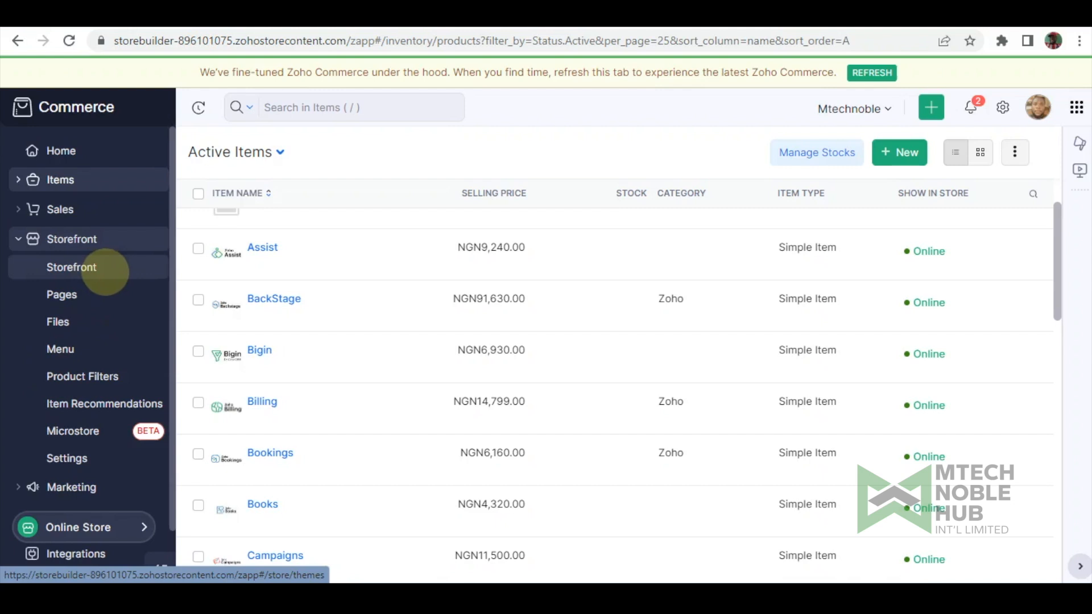
{"action": "left_click", "coordinate": [106, 271]}
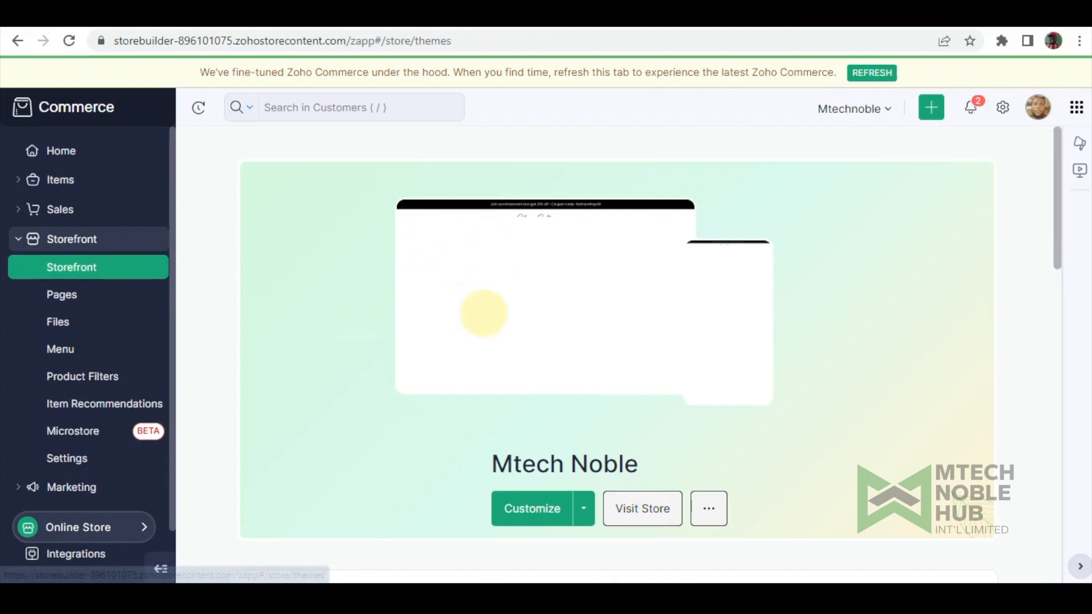
{"action": "scroll", "coordinate": [462, 273], "scroll_direction": "down", "scroll_amount": 4}
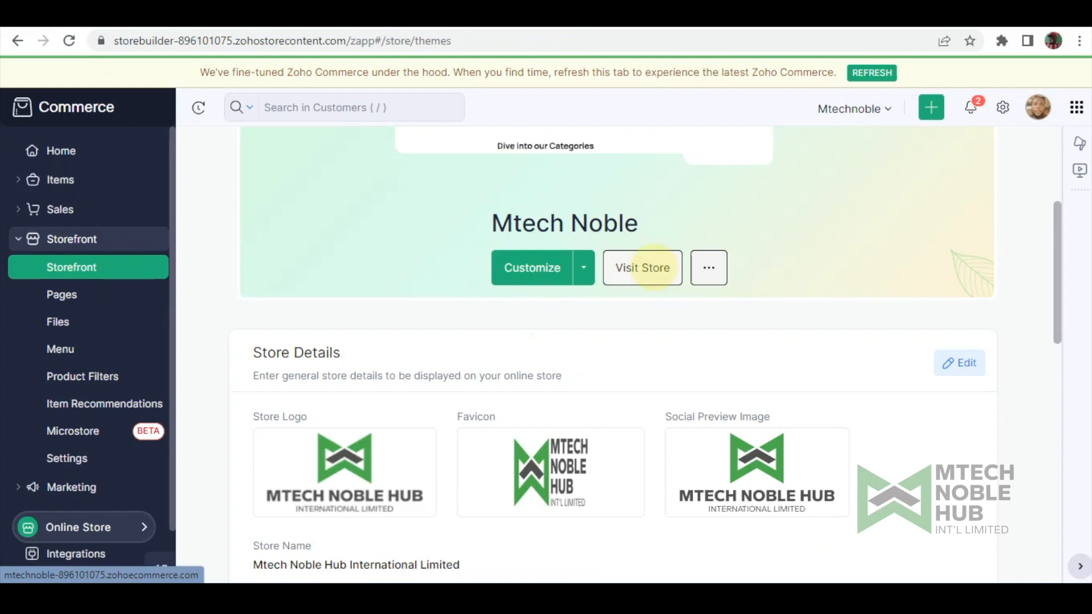
Visit the live store in a new browser tab, continue past the insecure connection warning, and return to the storefront overview
{"action": "left_click", "coordinate": [654, 267]}
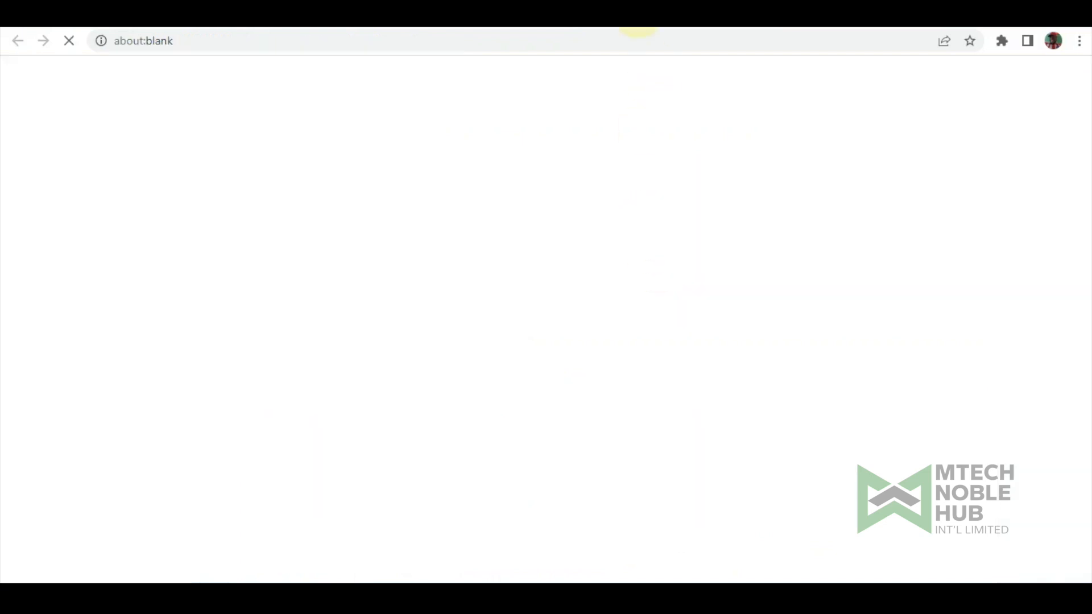
{"action": "left_click", "coordinate": [642, 10]}
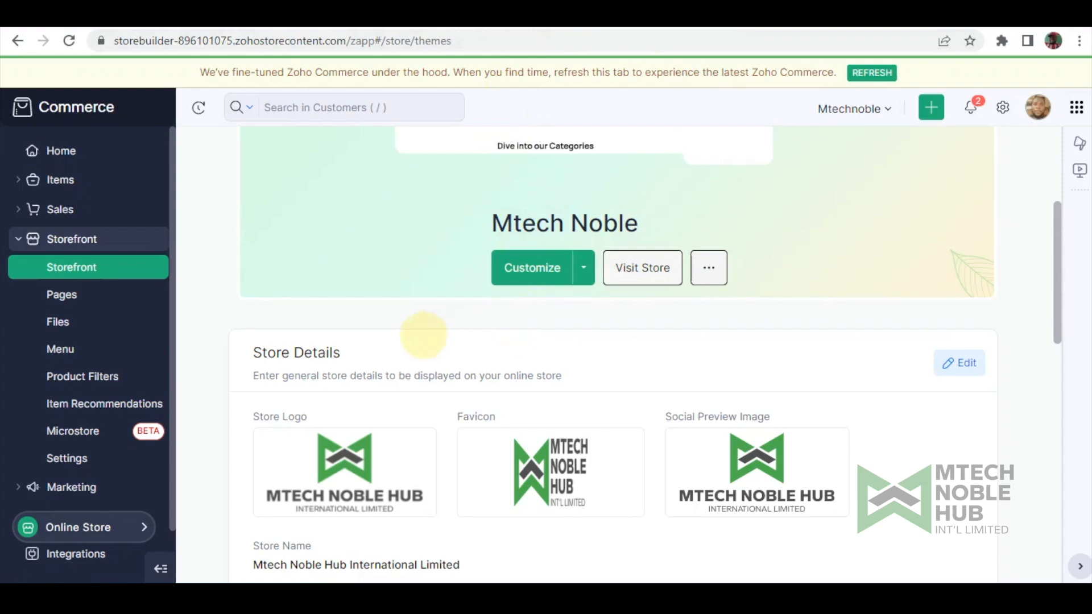
{"action": "scroll", "coordinate": [393, 330], "scroll_direction": "down", "scroll_amount": 5}
{"action": "scroll", "coordinate": [328, 296], "scroll_direction": "up", "scroll_amount": 4}
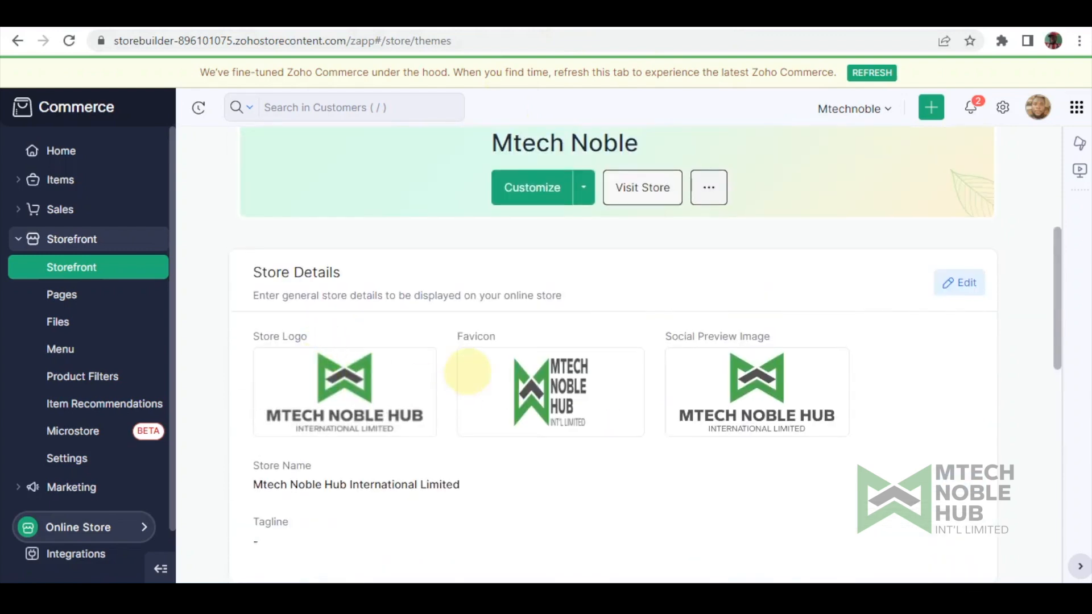
{"action": "scroll", "coordinate": [658, 342], "scroll_direction": "down", "scroll_amount": 2}
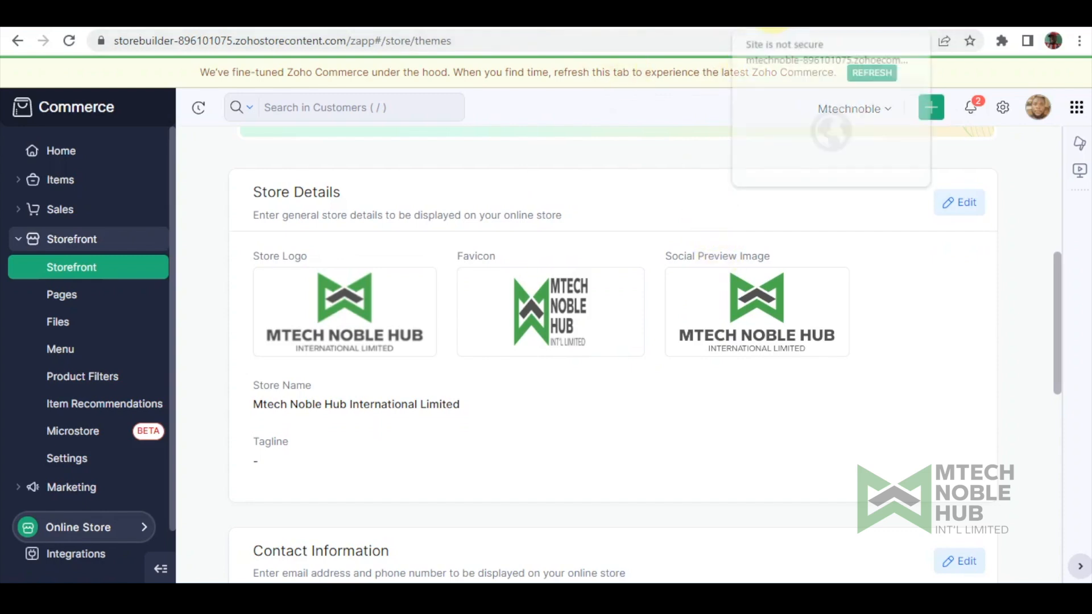
{"action": "left_click", "coordinate": [768, 16]}
{"action": "left_click", "coordinate": [364, 354]}
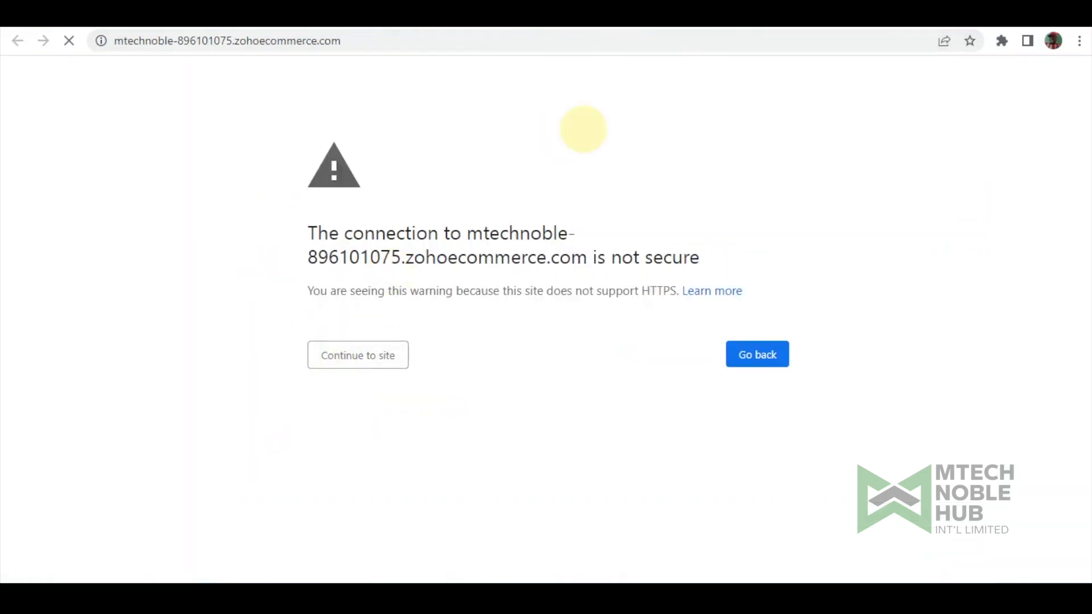
{"action": "left_click", "coordinate": [631, 17]}
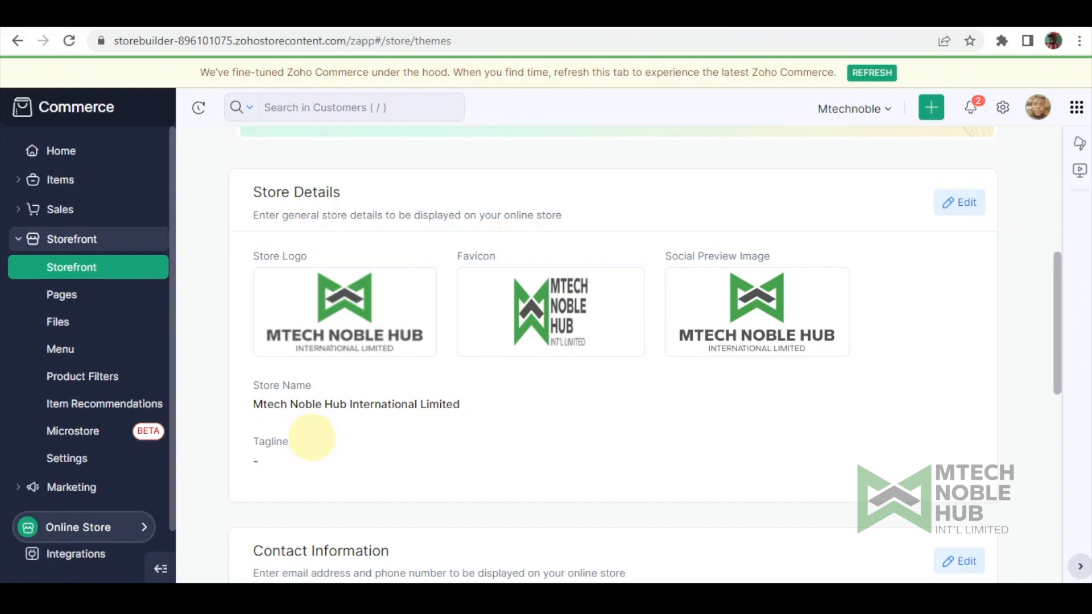
Examine the storefront's contact information, social profiles, quick links and additional settings
{"action": "scroll", "coordinate": [276, 316], "scroll_direction": "down", "scroll_amount": 5}
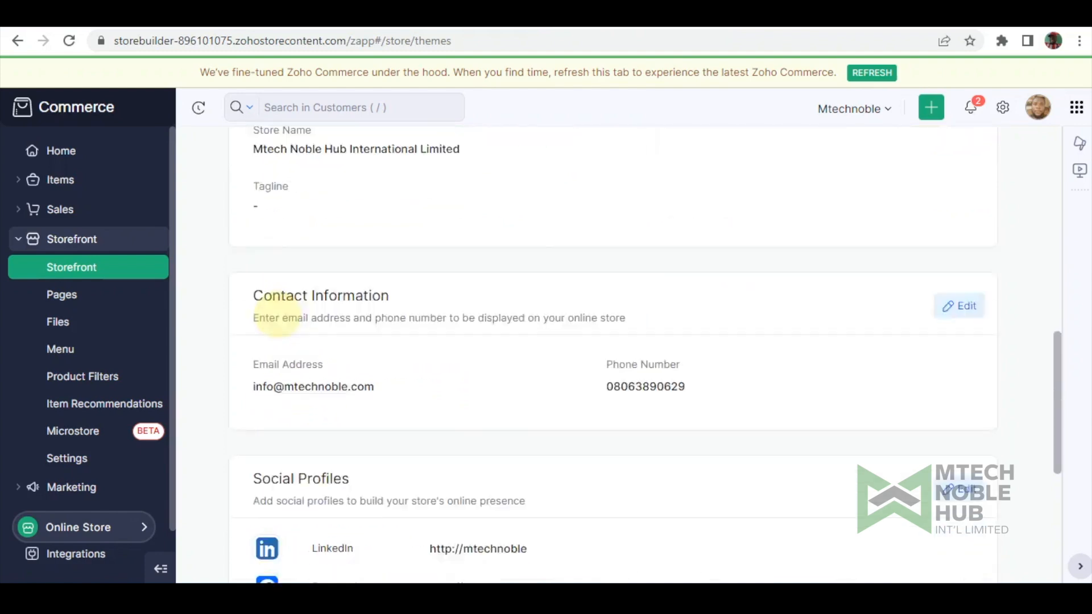
{"action": "scroll", "coordinate": [278, 319], "scroll_direction": "down", "scroll_amount": 4}
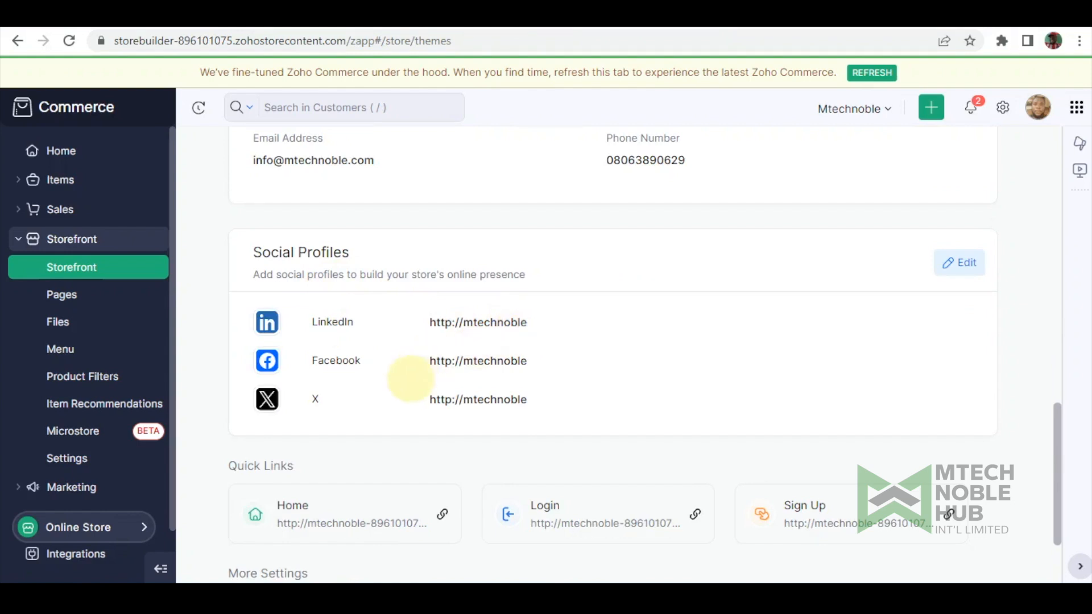
{"action": "scroll", "coordinate": [409, 379], "scroll_direction": "down", "scroll_amount": 2}
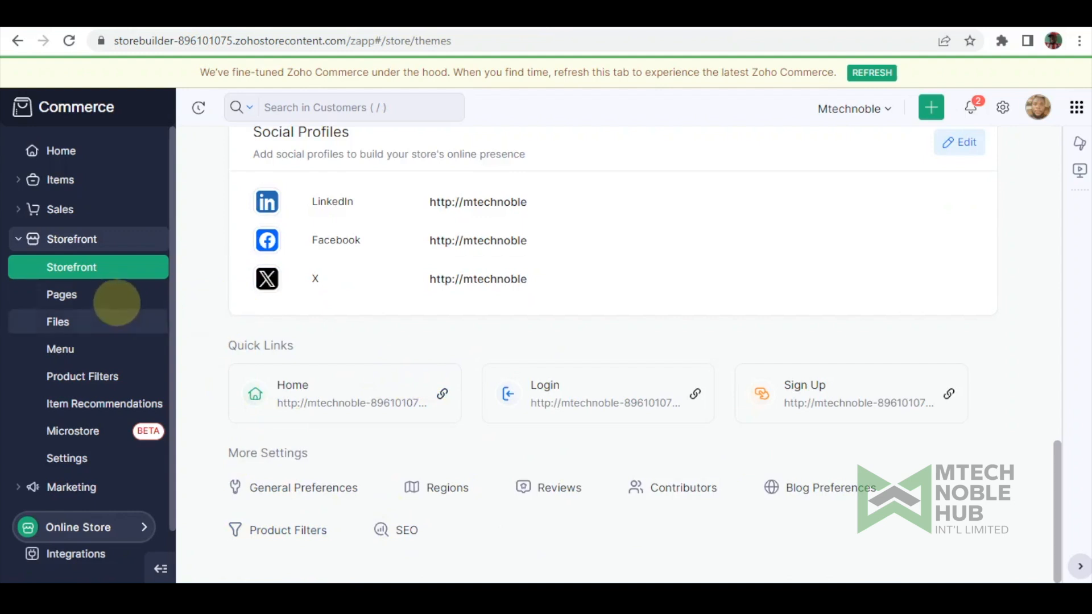
Open the Pages list, open the Home page's content for editing, and return to the Home page's actions in the list
{"action": "left_click", "coordinate": [113, 293]}
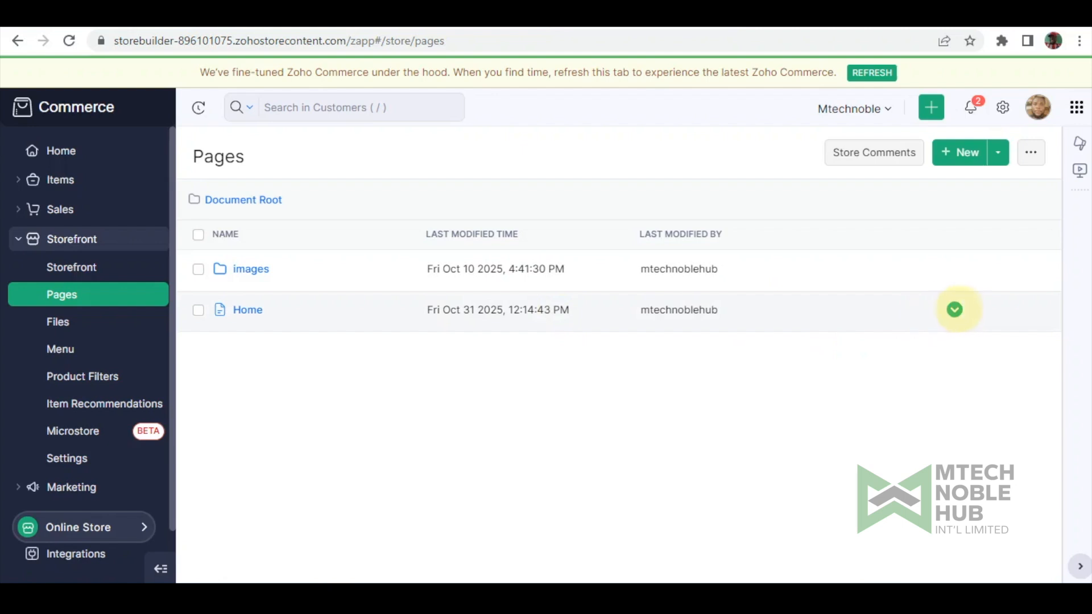
{"action": "left_click", "coordinate": [955, 310]}
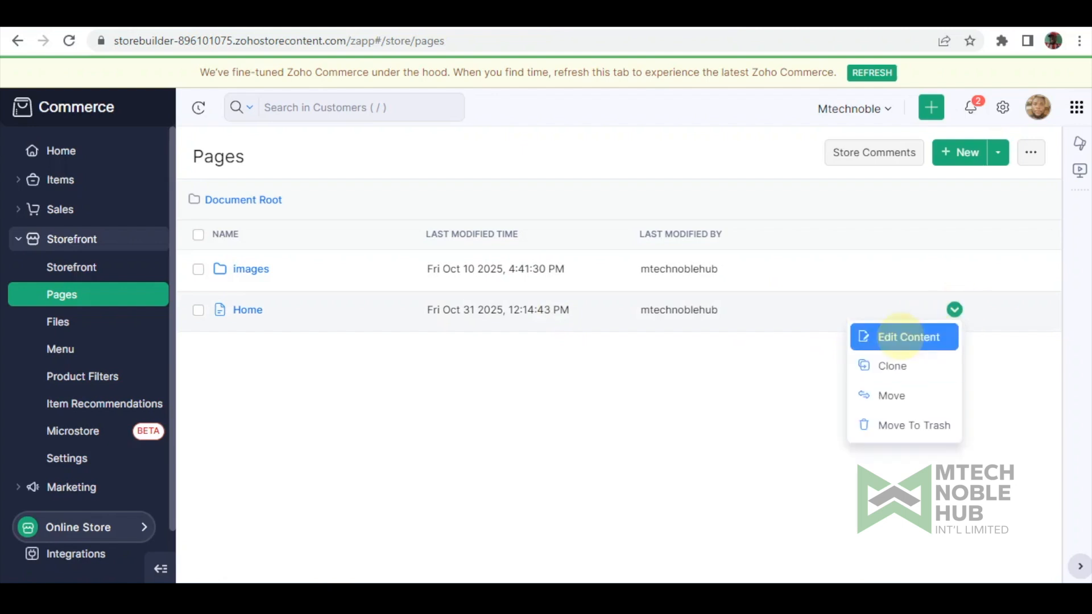
{"action": "left_click", "coordinate": [901, 337]}
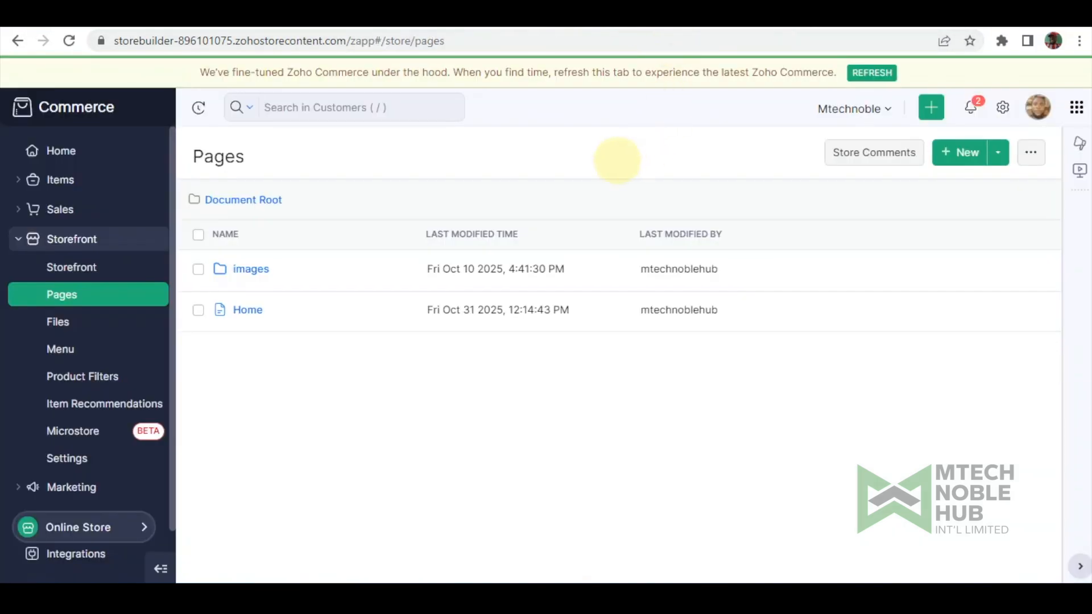
{"action": "left_click", "coordinate": [954, 310]}
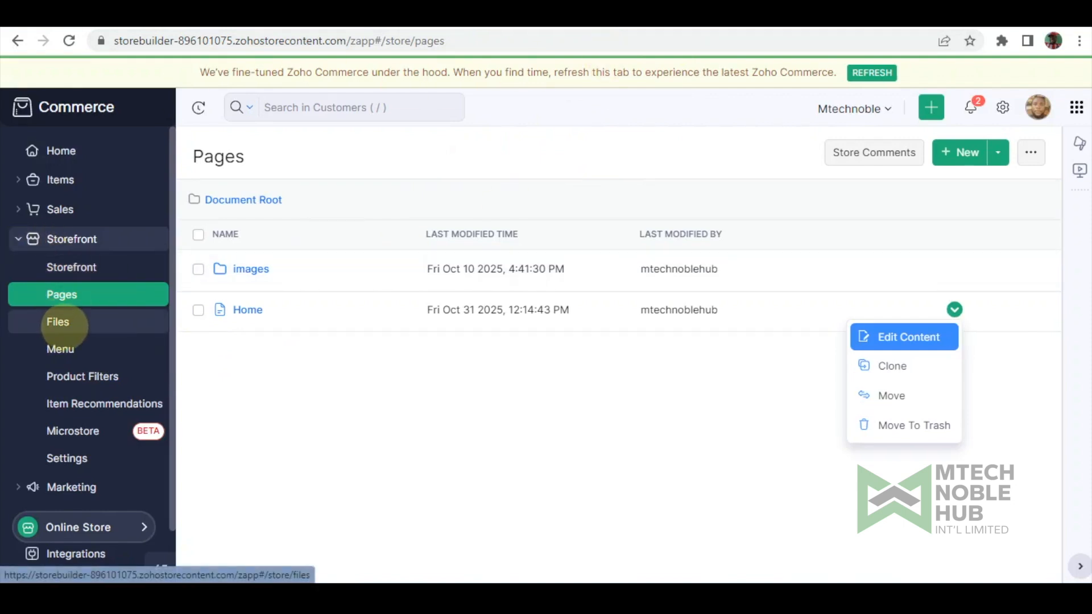
Open the storefront's Files section and browse the uploaded files
{"action": "left_click", "coordinate": [64, 322]}
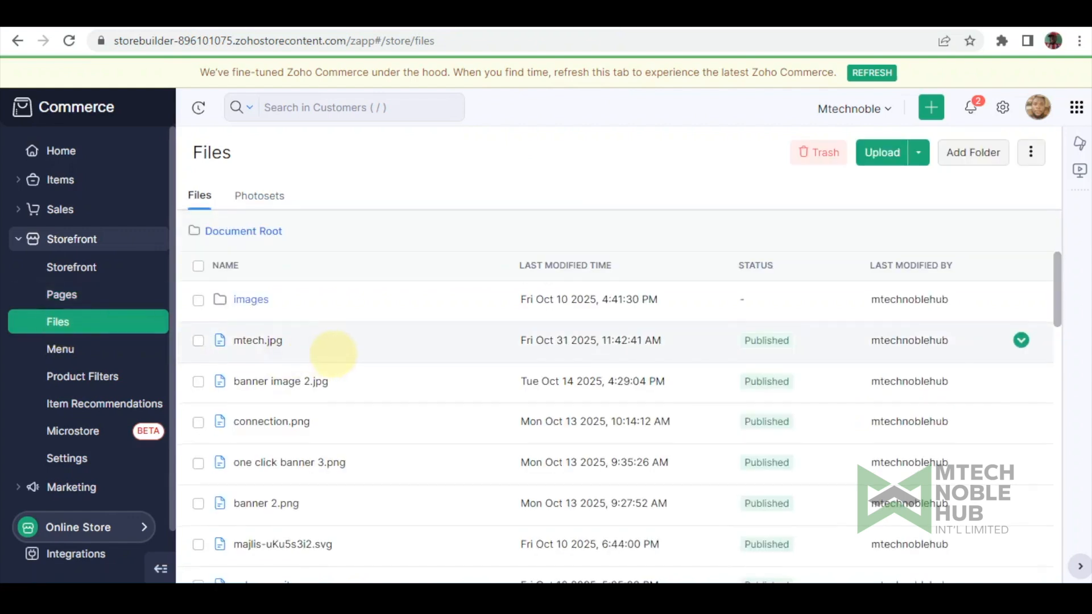
{"action": "scroll", "coordinate": [296, 409], "scroll_direction": "down", "scroll_amount": 9}
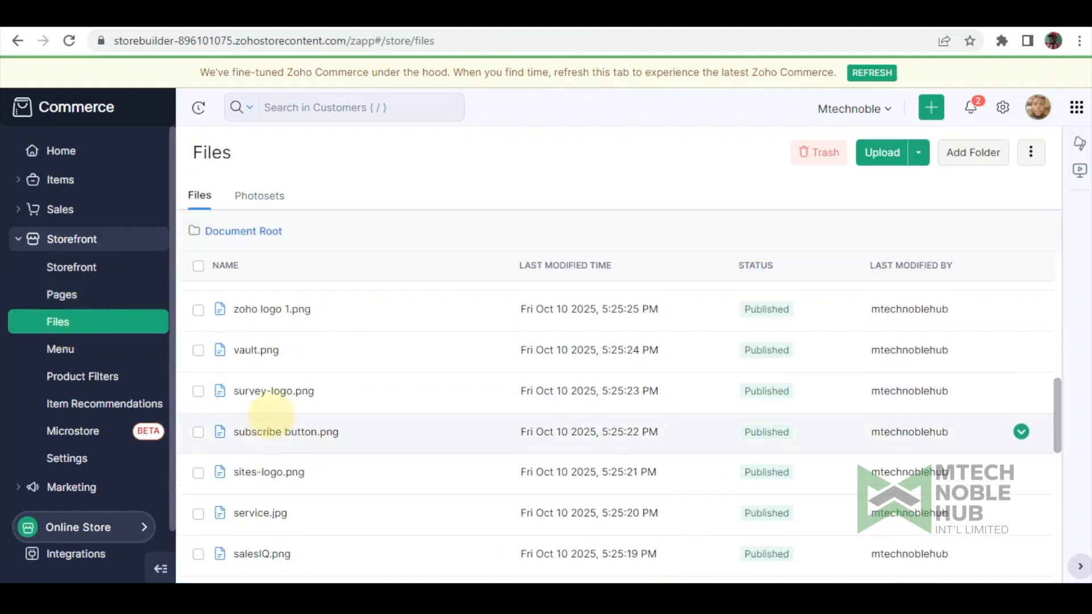
{"action": "scroll", "coordinate": [273, 398], "scroll_direction": "up", "scroll_amount": 5}
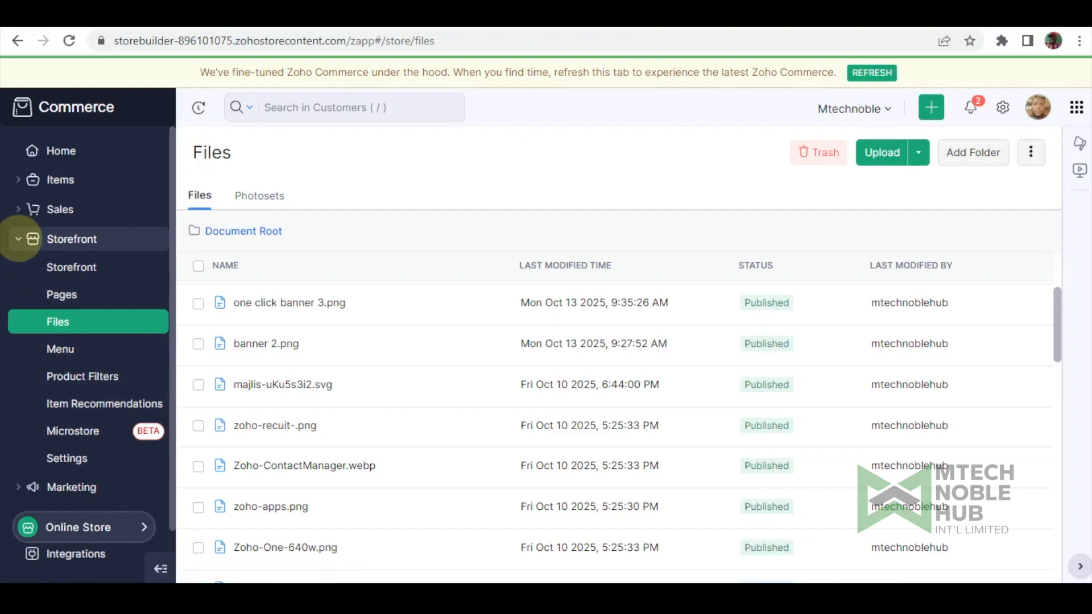
Collapse the Storefront group and view the Coupons and Blogs entries of the Marketing group
{"action": "left_click", "coordinate": [20, 239]}
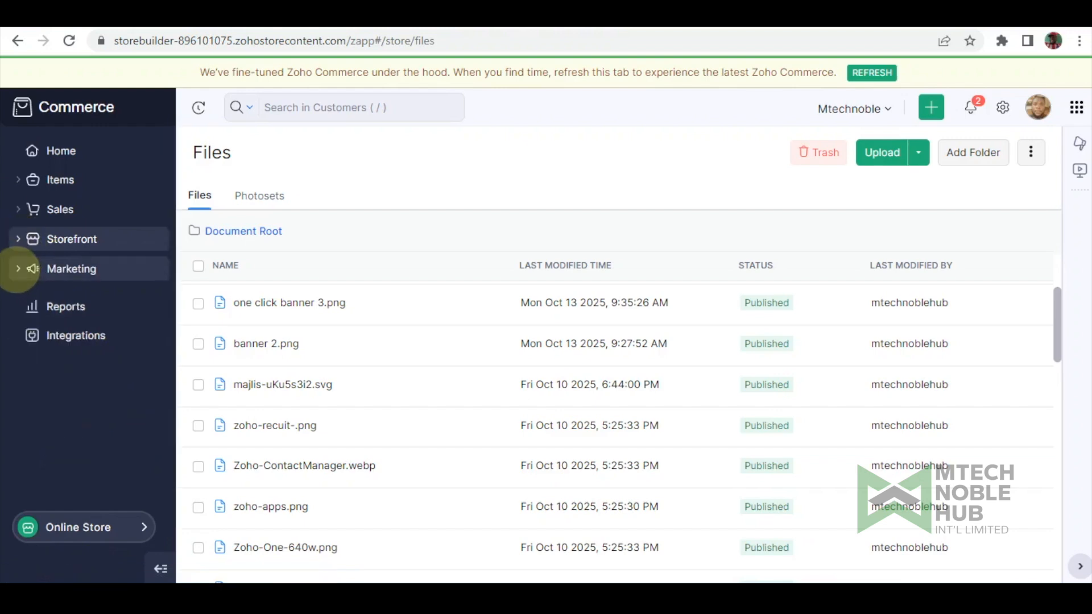
{"action": "left_click", "coordinate": [18, 269]}
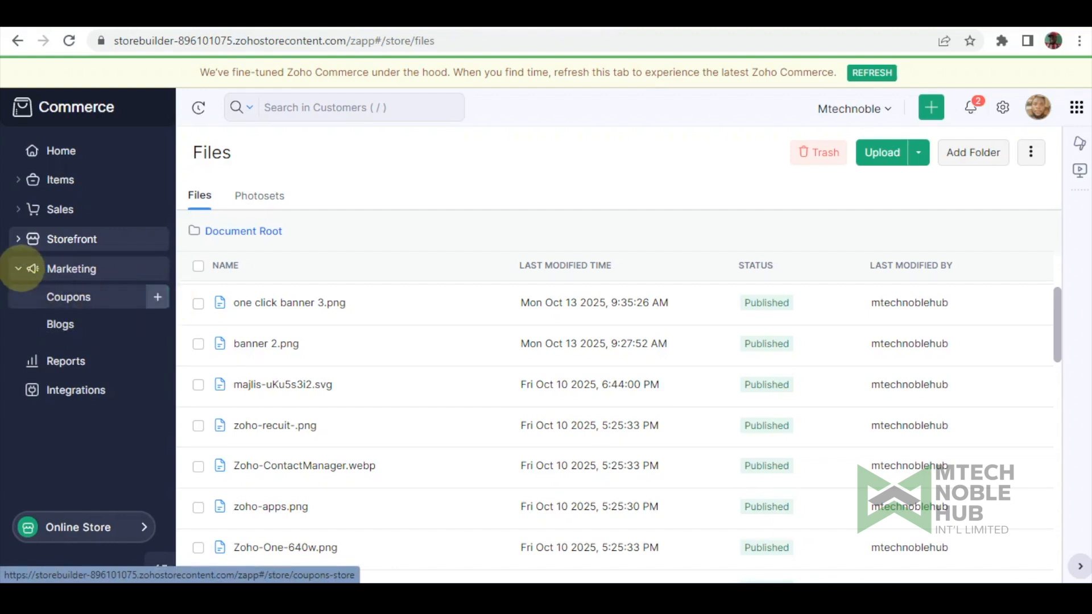
{"action": "left_click", "coordinate": [20, 269]}
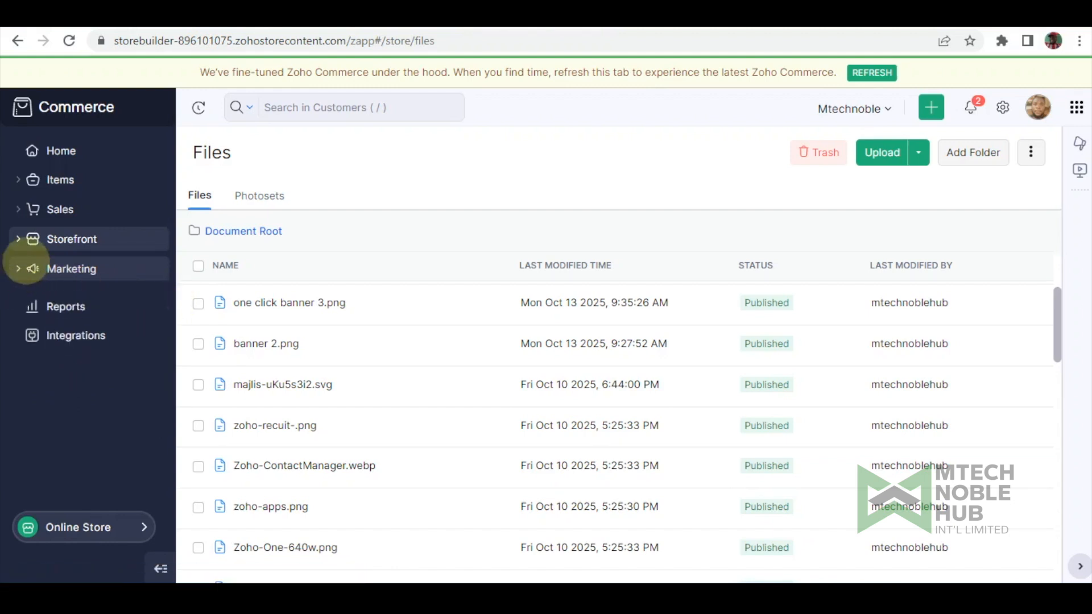
Switch to the live store site and browse its homepage from the banner through the Zoho tools to All Products
{"action": "key", "text": "ctrl+Tab"}
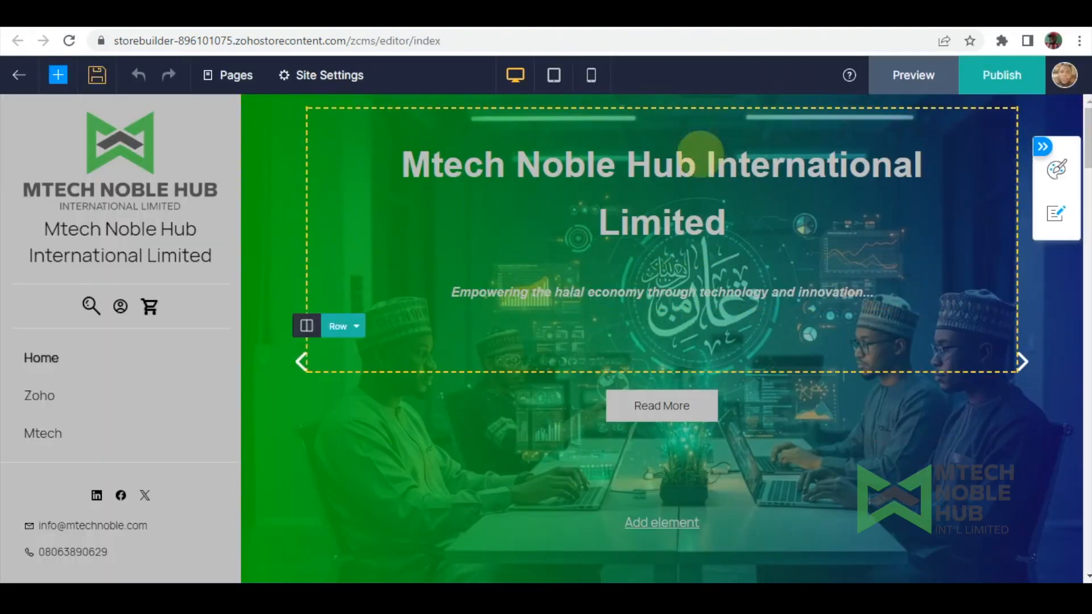
{"action": "left_click", "coordinate": [788, 11]}
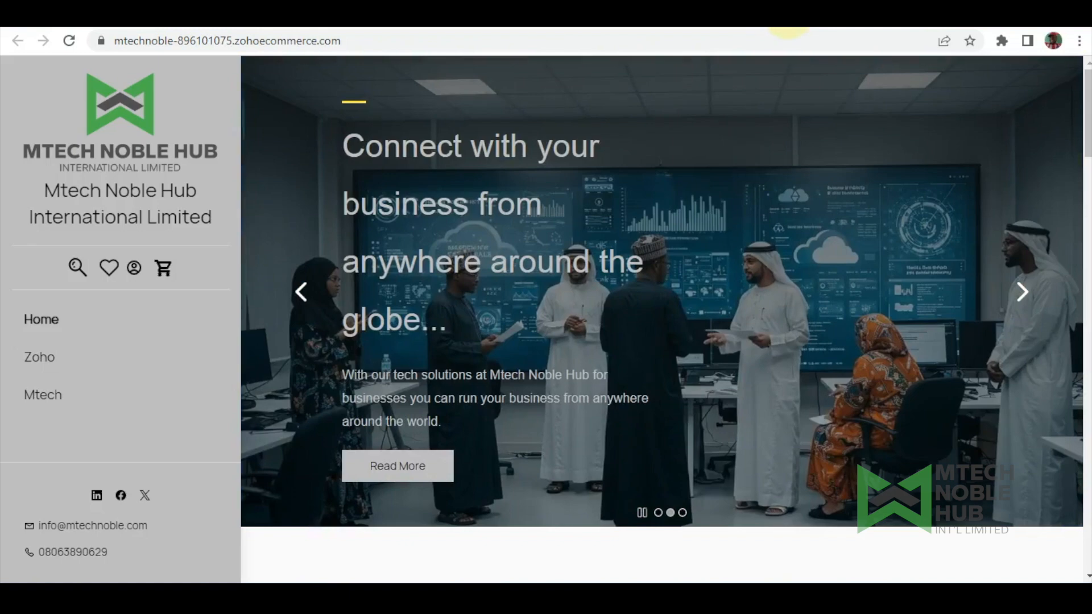
{"action": "scroll", "coordinate": [646, 168], "scroll_direction": "down", "scroll_amount": 4}
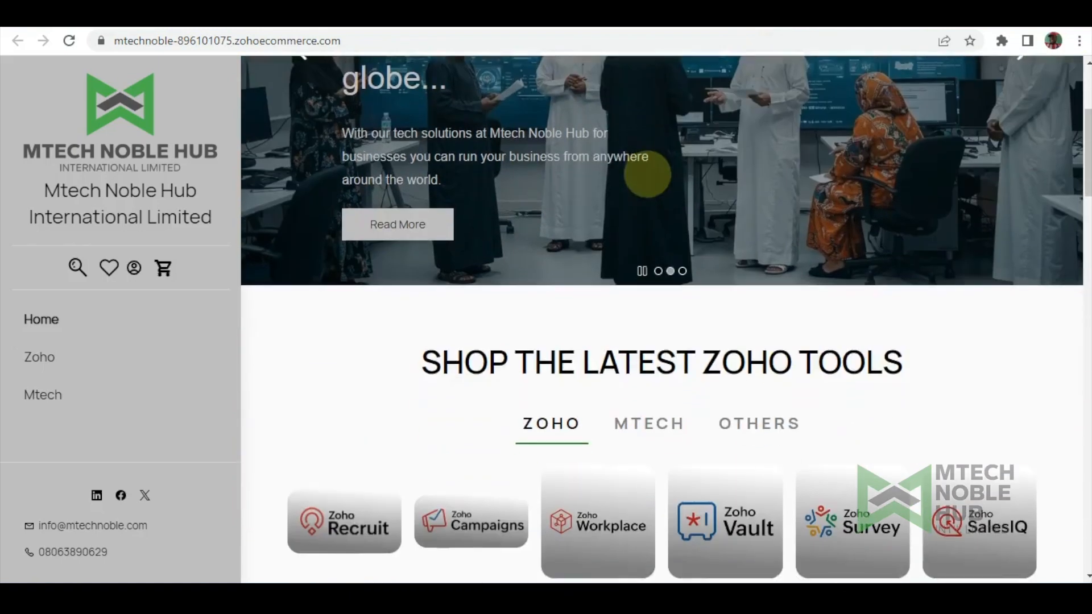
{"action": "scroll", "coordinate": [648, 175], "scroll_direction": "down", "scroll_amount": 5}
{"action": "scroll", "coordinate": [647, 173], "scroll_direction": "down", "scroll_amount": 3}
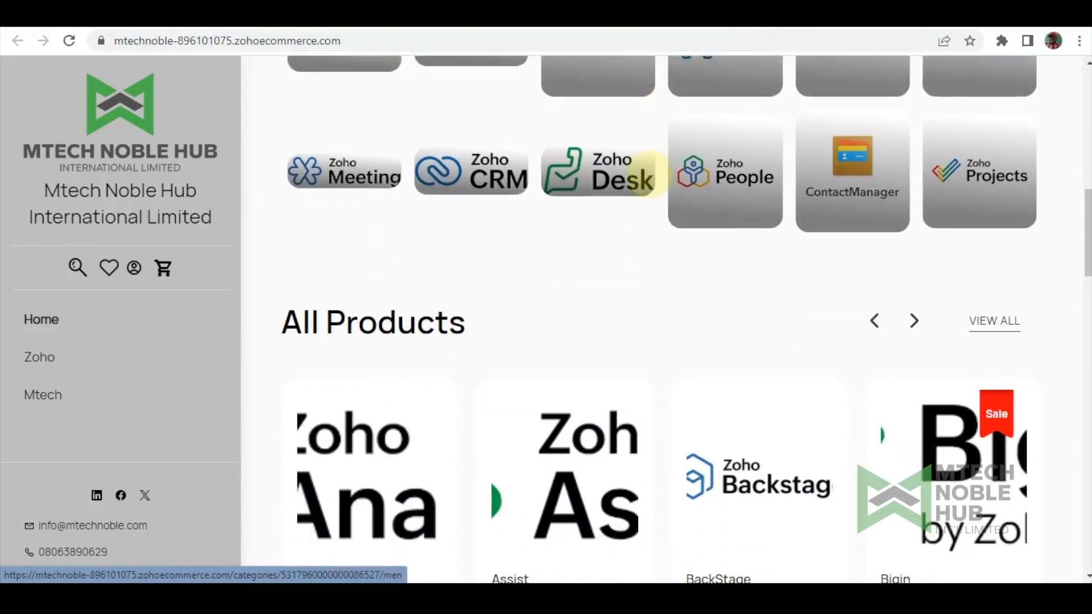
{"action": "scroll", "coordinate": [648, 176], "scroll_direction": "down", "scroll_amount": 3}
{"action": "scroll", "coordinate": [648, 176], "scroll_direction": "up", "scroll_amount": 5}
{"action": "scroll", "coordinate": [649, 177], "scroll_direction": "down", "scroll_amount": 1}
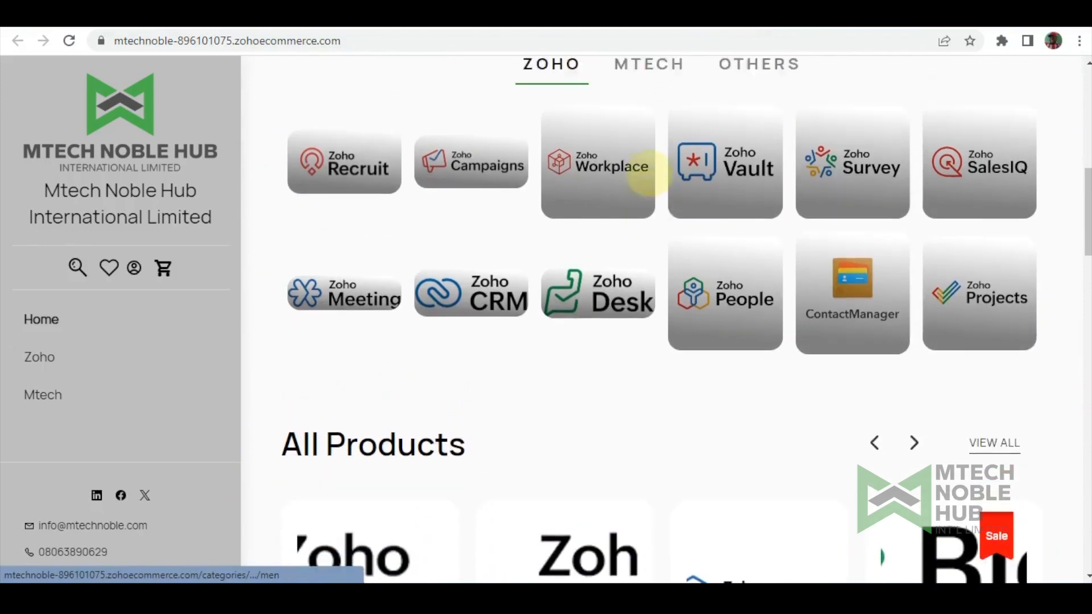
Show the MTECH products in the homepage's Shop the Latest Zoho Tools section
{"action": "scroll", "coordinate": [648, 176], "scroll_direction": "up", "scroll_amount": 3}
{"action": "left_click", "coordinate": [648, 264]}
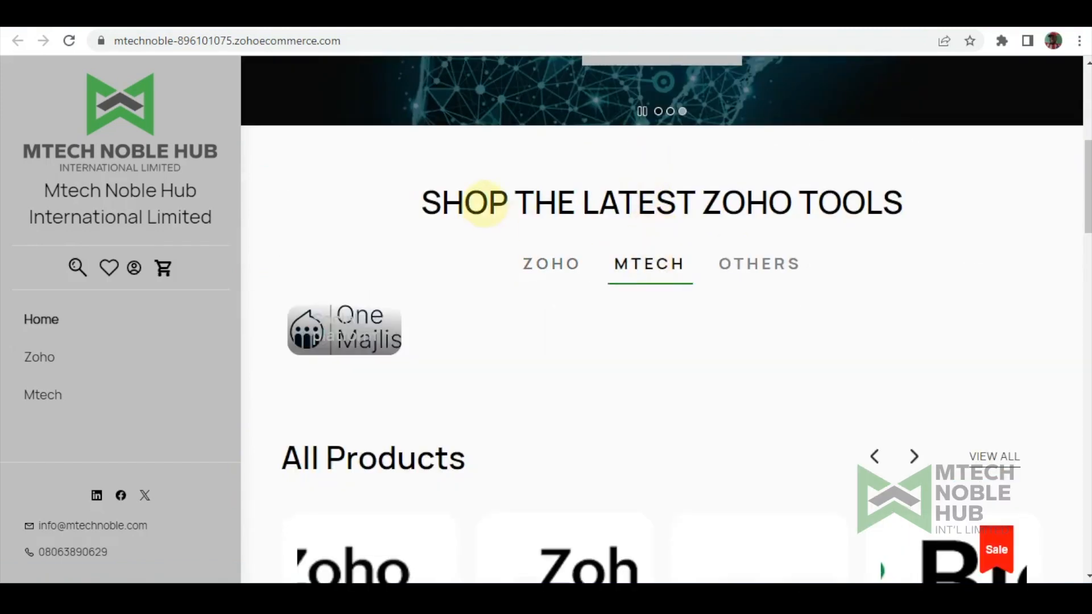
{"action": "scroll", "coordinate": [571, 188], "scroll_direction": "up", "scroll_amount": 3}
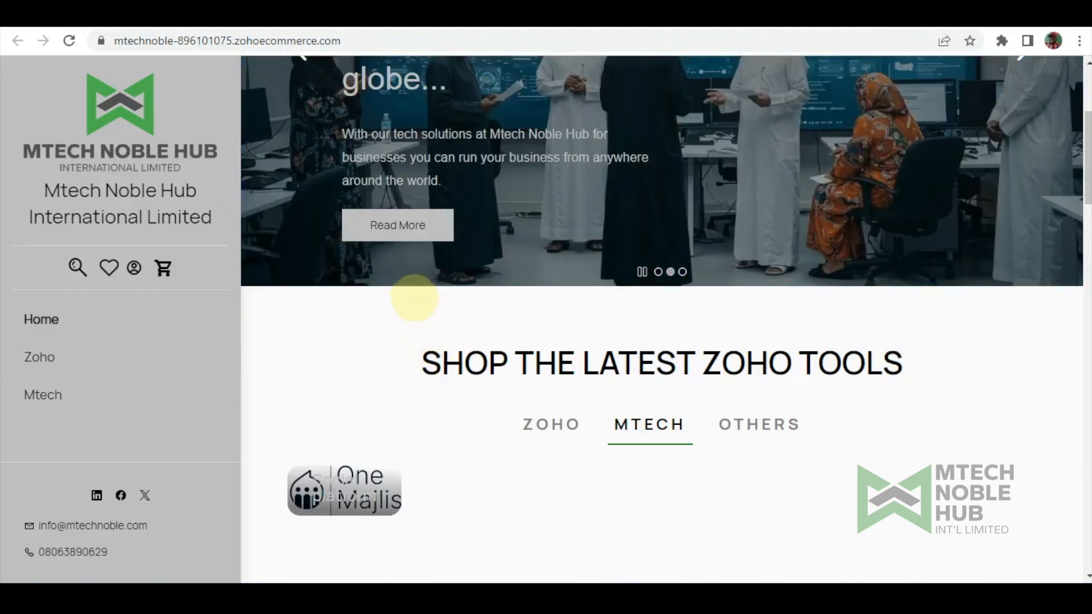
Switch to the Zoho Commerce site editor and look over the homepage from the banner to the Shop the Latest Zoho Tools section
{"action": "scroll", "coordinate": [580, 357], "scroll_direction": "up", "scroll_amount": 2}
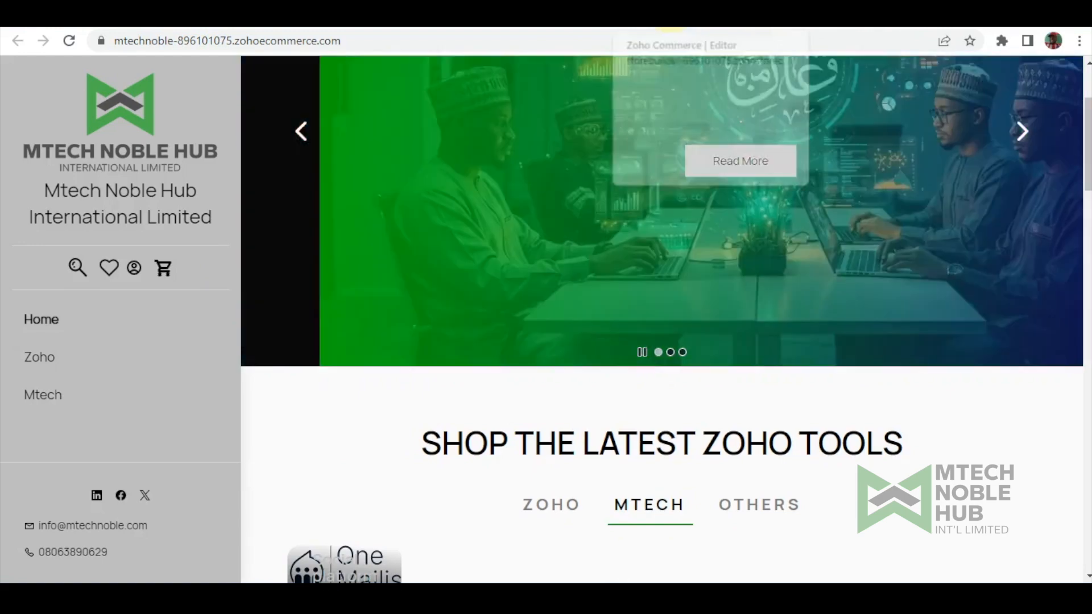
{"action": "left_click", "coordinate": [690, 29]}
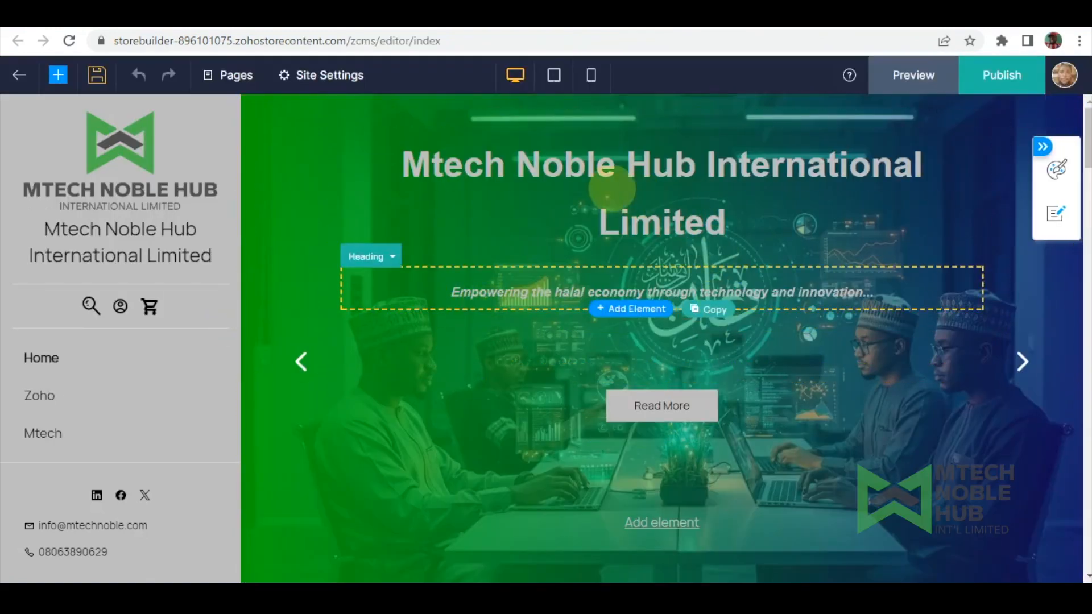
{"action": "scroll", "coordinate": [492, 307], "scroll_direction": "down", "scroll_amount": 3}
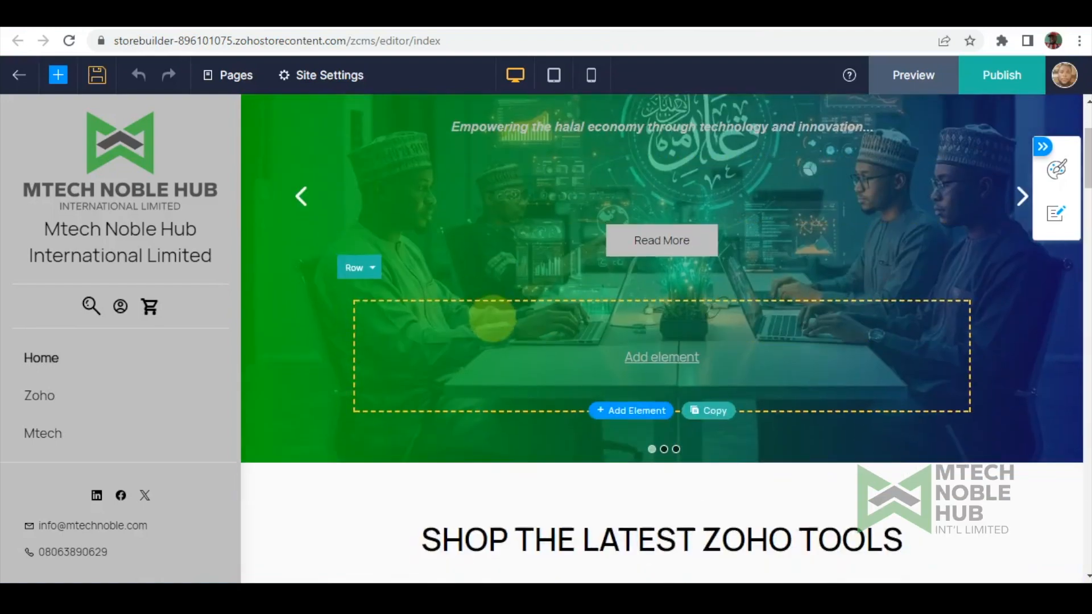
{"action": "scroll", "coordinate": [493, 318], "scroll_direction": "down", "scroll_amount": 5}
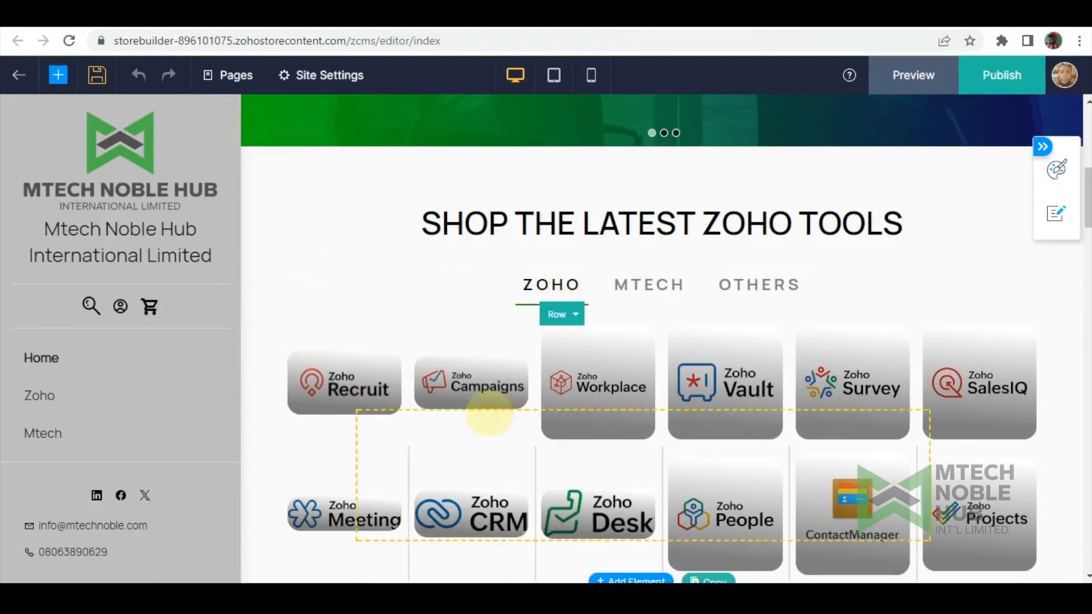
{"action": "scroll", "coordinate": [312, 398], "scroll_direction": "down", "scroll_amount": 3}
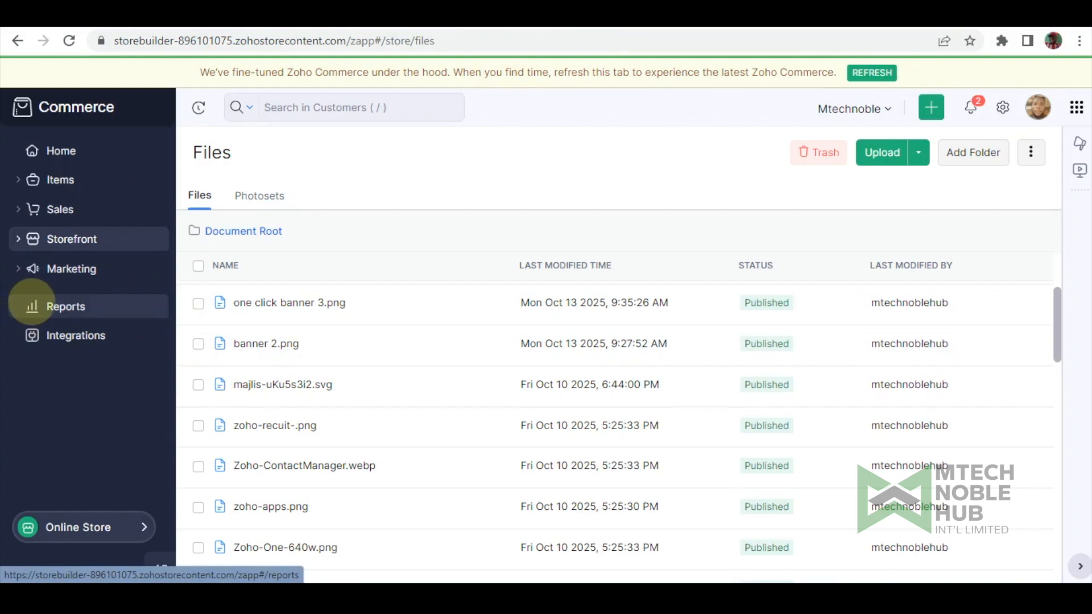
Open the Reports Center of the store admin and review the available reports from the Sales category through Traffic
{"action": "left_click", "coordinate": [32, 306]}
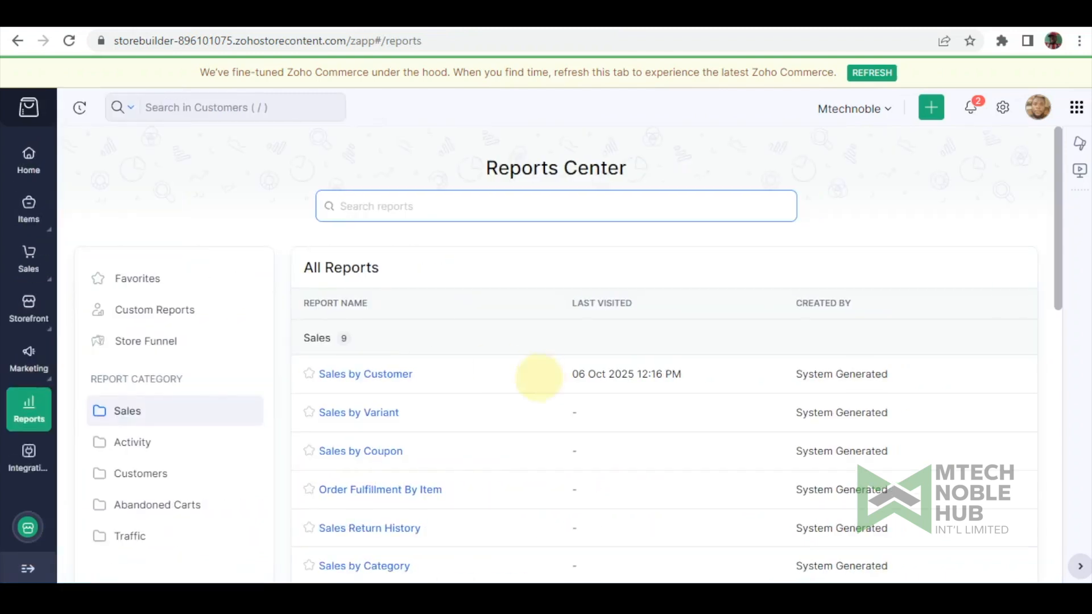
{"action": "scroll", "coordinate": [346, 337], "scroll_direction": "down", "scroll_amount": 5}
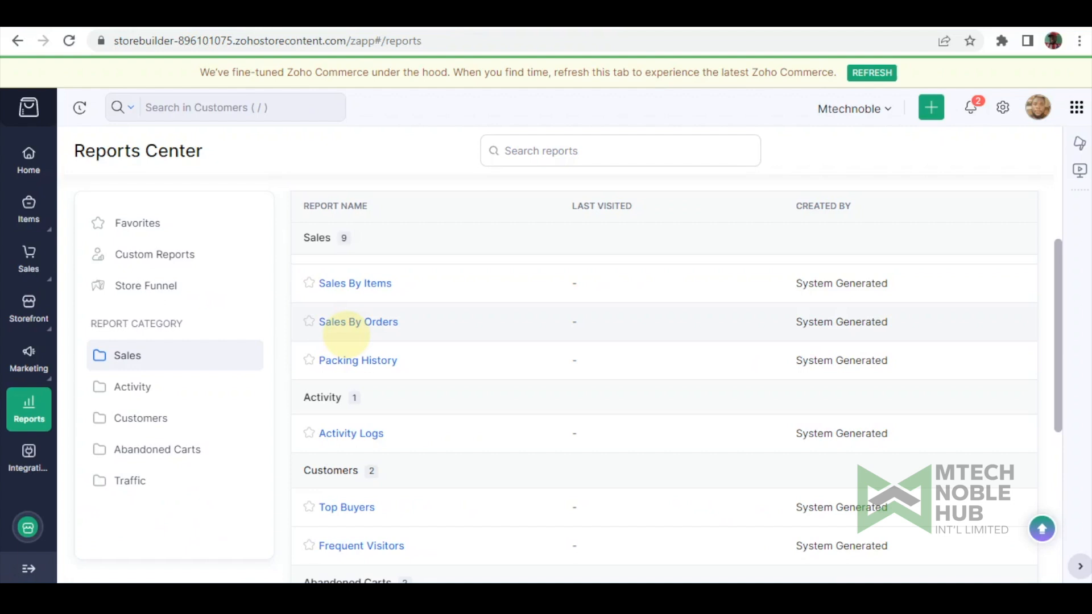
{"action": "scroll", "coordinate": [345, 334], "scroll_direction": "down", "scroll_amount": 3}
{"action": "scroll", "coordinate": [350, 335], "scroll_direction": "up", "scroll_amount": 7}
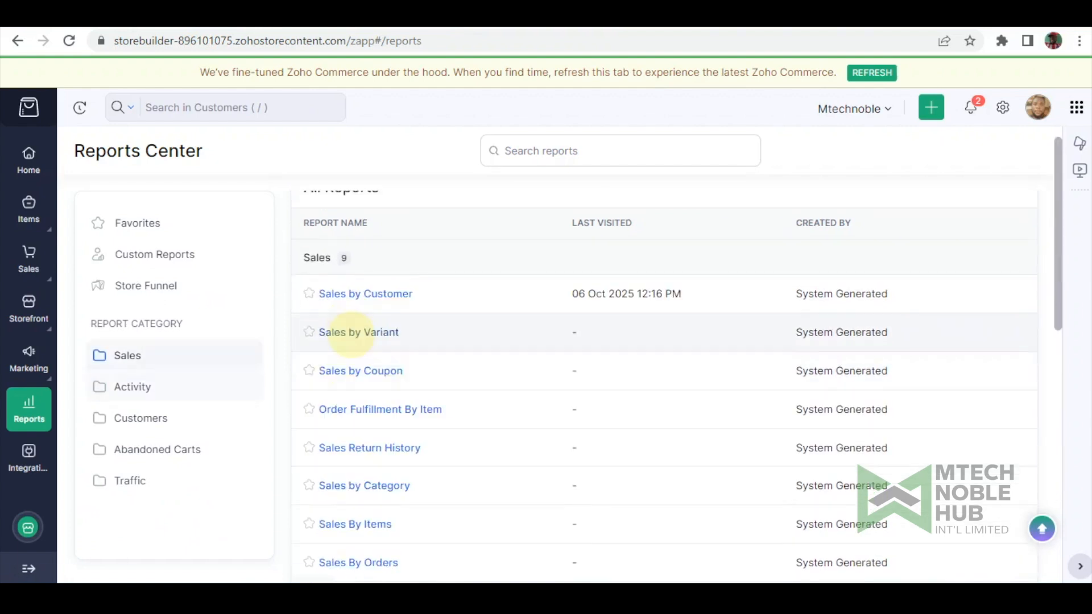
{"action": "scroll", "coordinate": [352, 330], "scroll_direction": "down", "scroll_amount": 3}
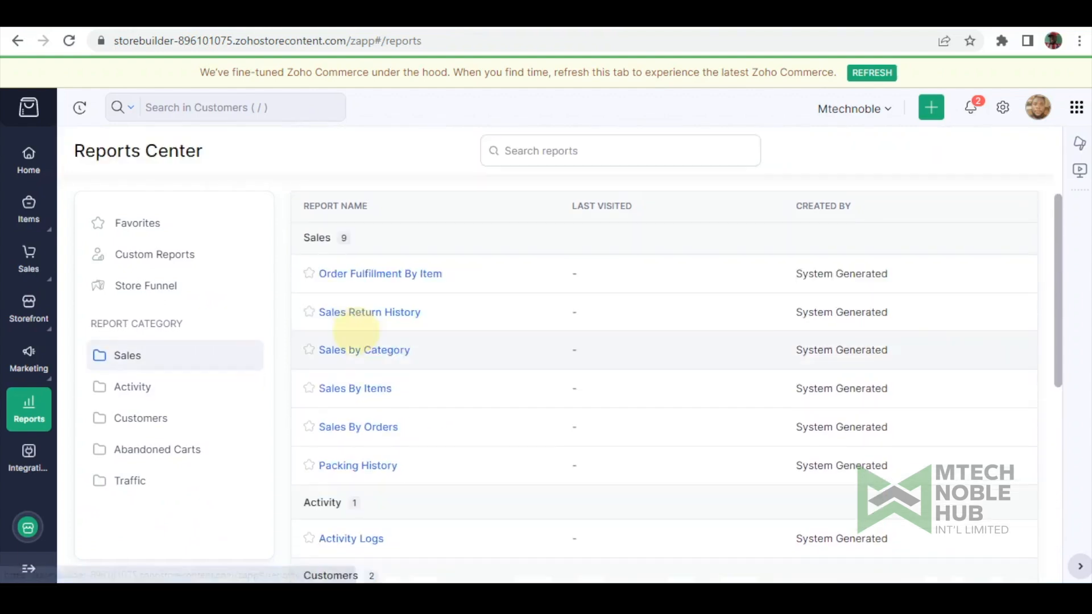
{"action": "scroll", "coordinate": [356, 329], "scroll_direction": "down", "scroll_amount": 10}
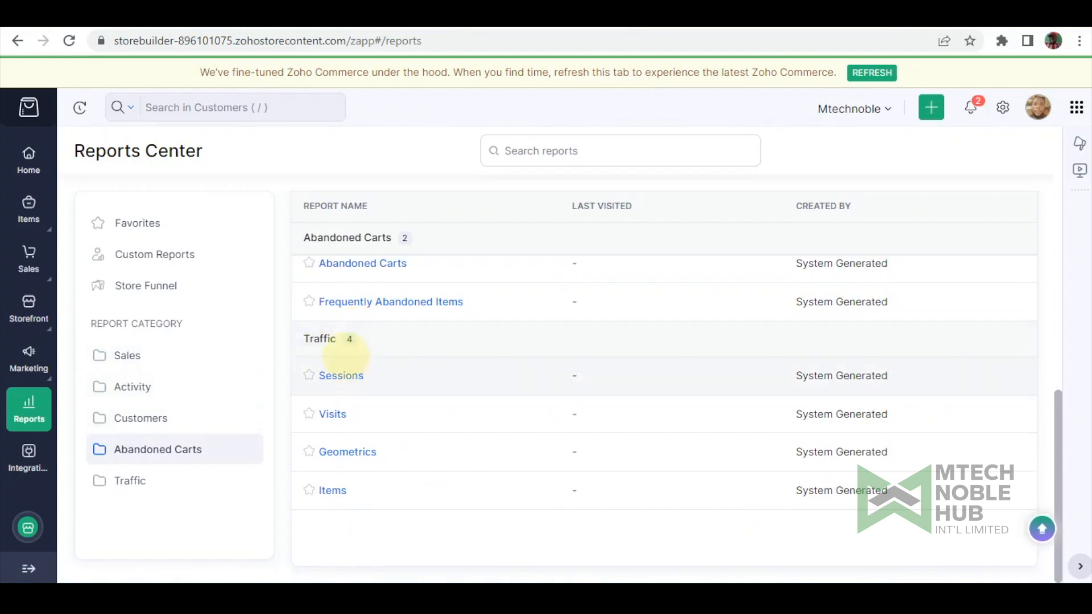
{"action": "scroll", "coordinate": [354, 322], "scroll_direction": "up", "scroll_amount": 10}
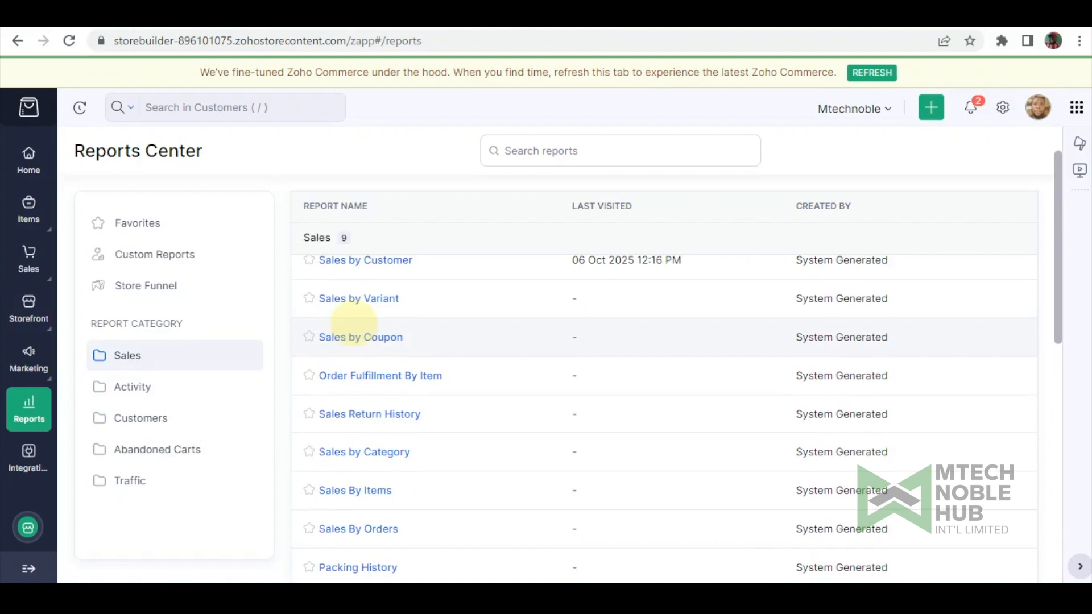
{"action": "scroll", "coordinate": [354, 320], "scroll_direction": "up", "scroll_amount": 5}
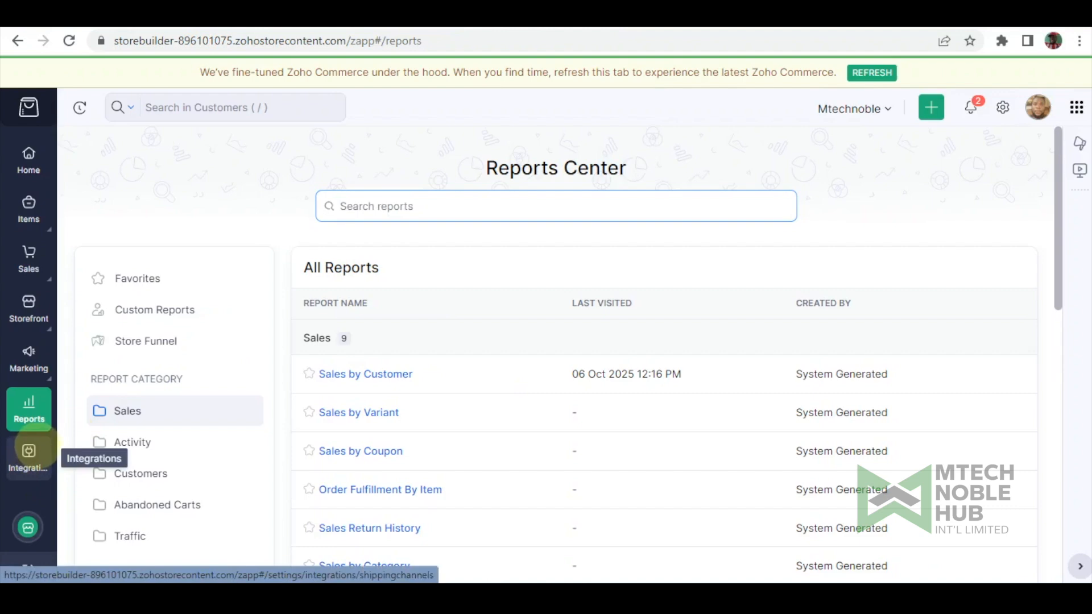
Open the store's Integrations settings and look through the settings categories from Organization to Integrations & Marketplace and Developer Data
{"action": "left_click", "coordinate": [29, 451]}
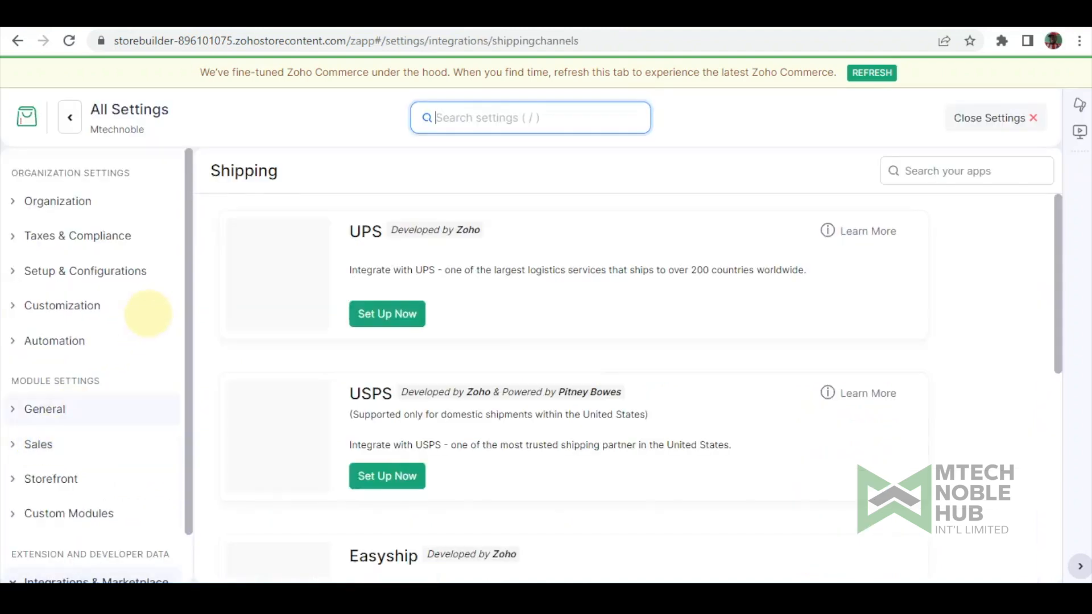
{"action": "scroll", "coordinate": [192, 318], "scroll_direction": "down", "scroll_amount": 1}
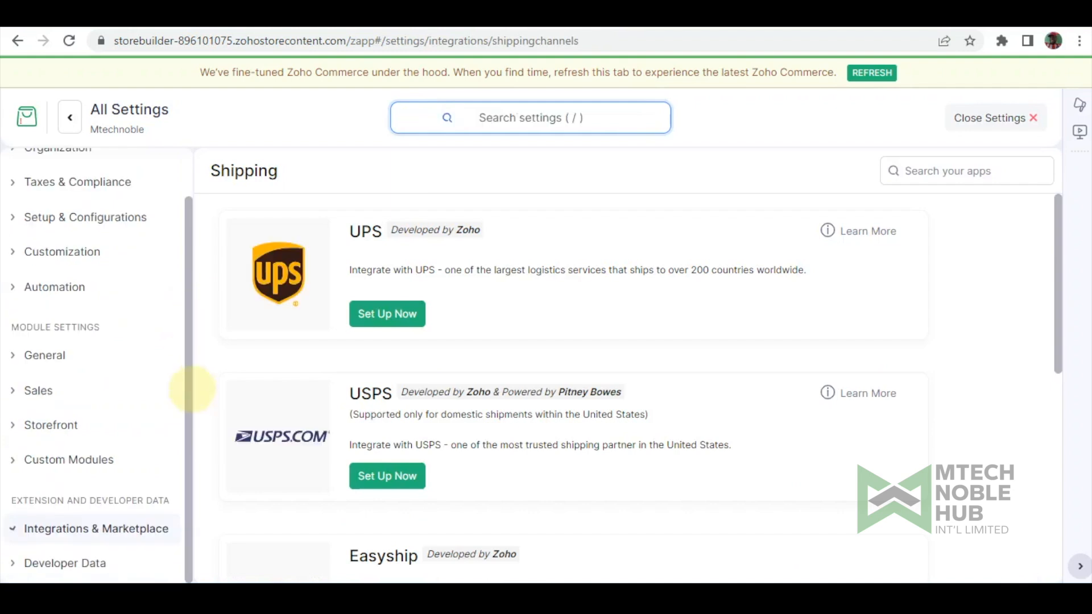
{"action": "scroll", "coordinate": [121, 397], "scroll_direction": "down", "scroll_amount": 3}
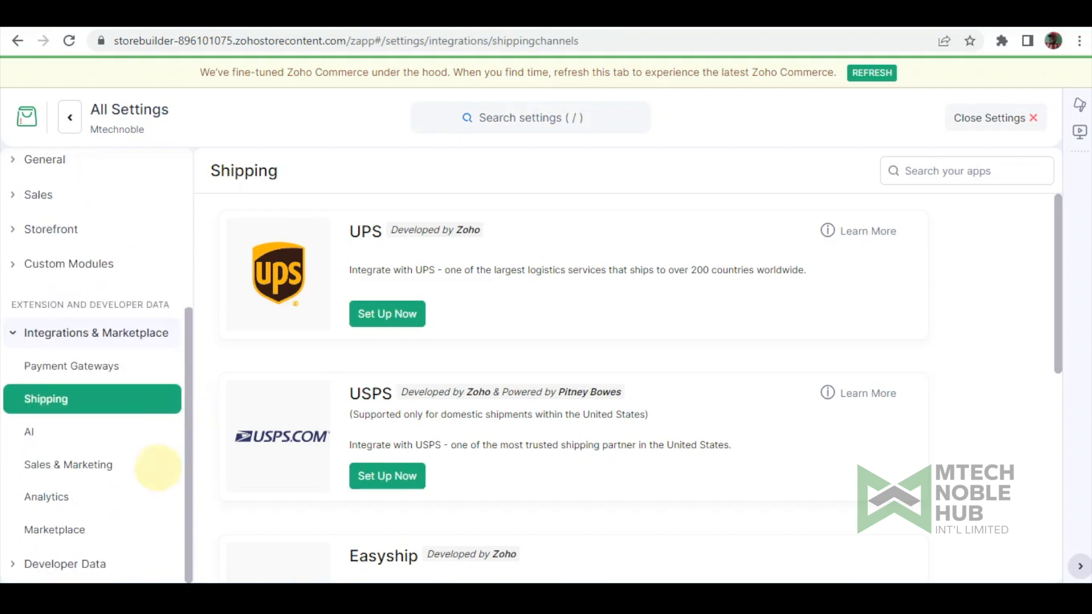
{"action": "scroll", "coordinate": [95, 366], "scroll_direction": "up", "scroll_amount": 4}
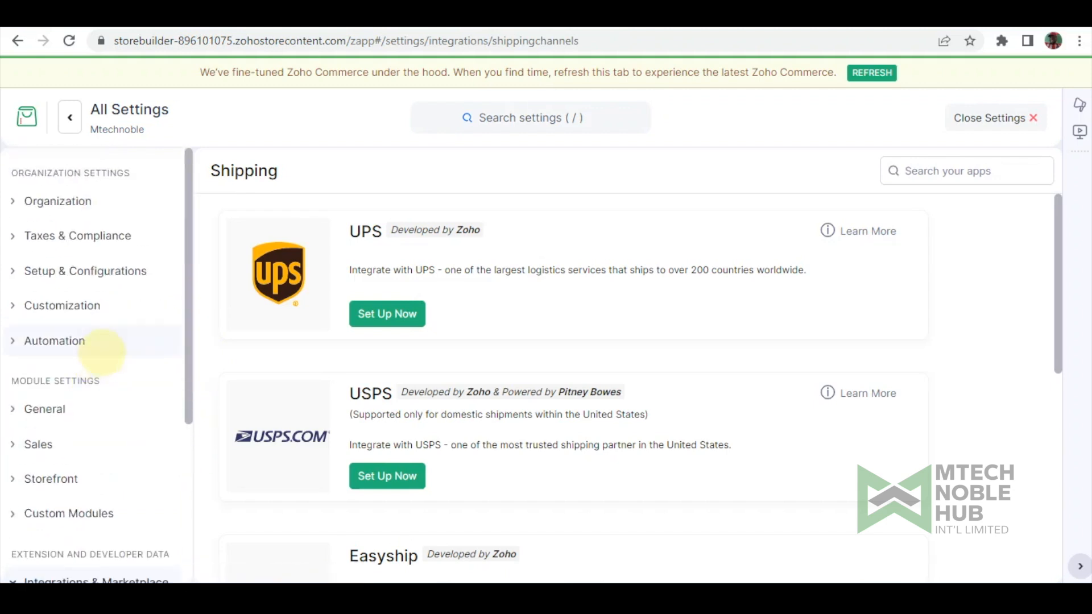
{"action": "scroll", "coordinate": [101, 351], "scroll_direction": "down", "scroll_amount": 4}
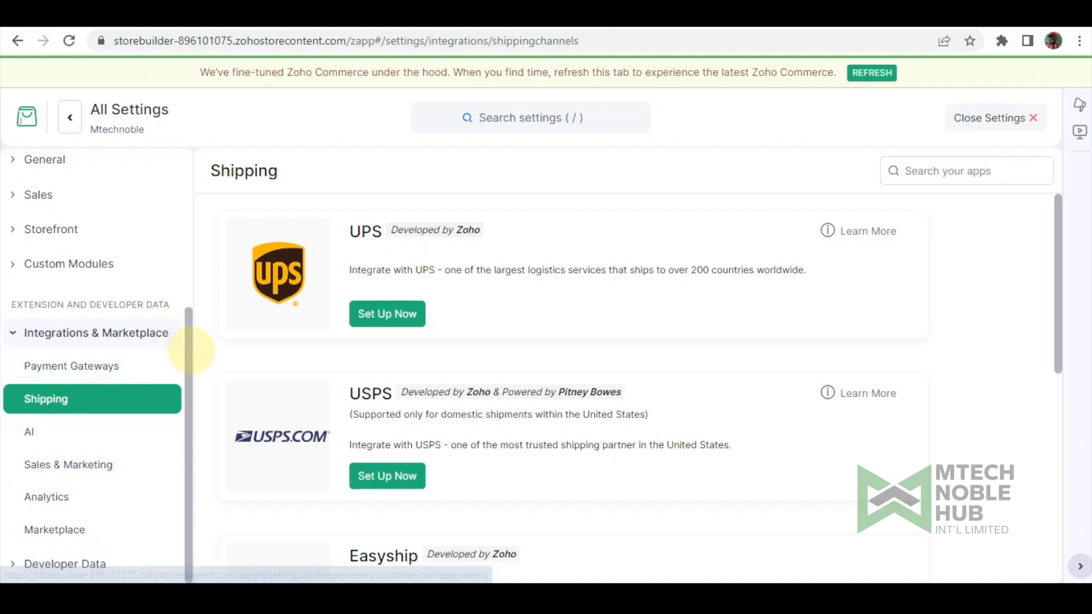
{"action": "scroll", "coordinate": [196, 245], "scroll_direction": "up", "scroll_amount": 3}
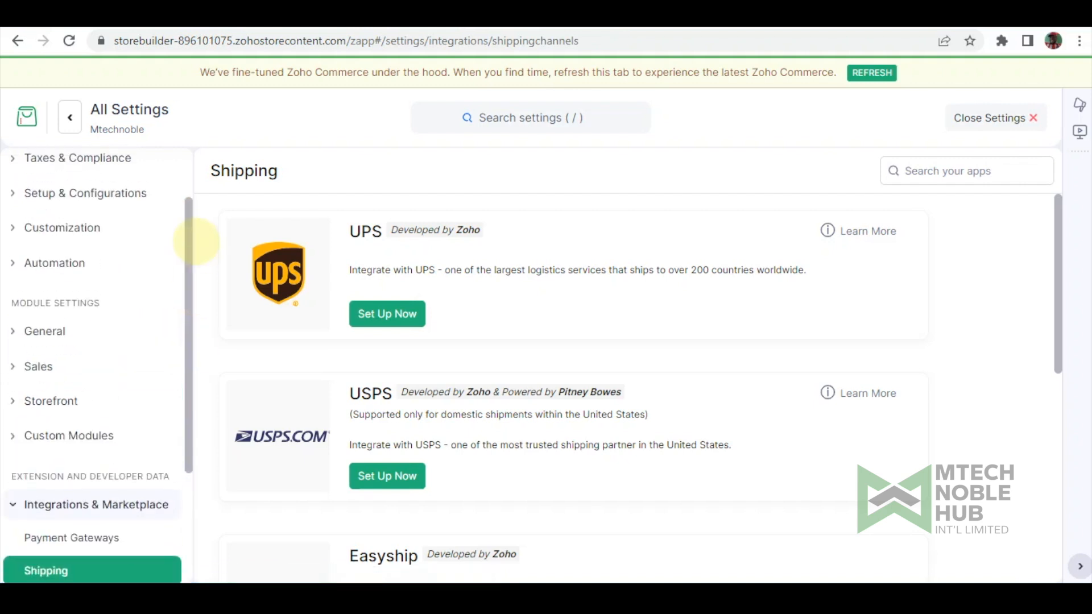